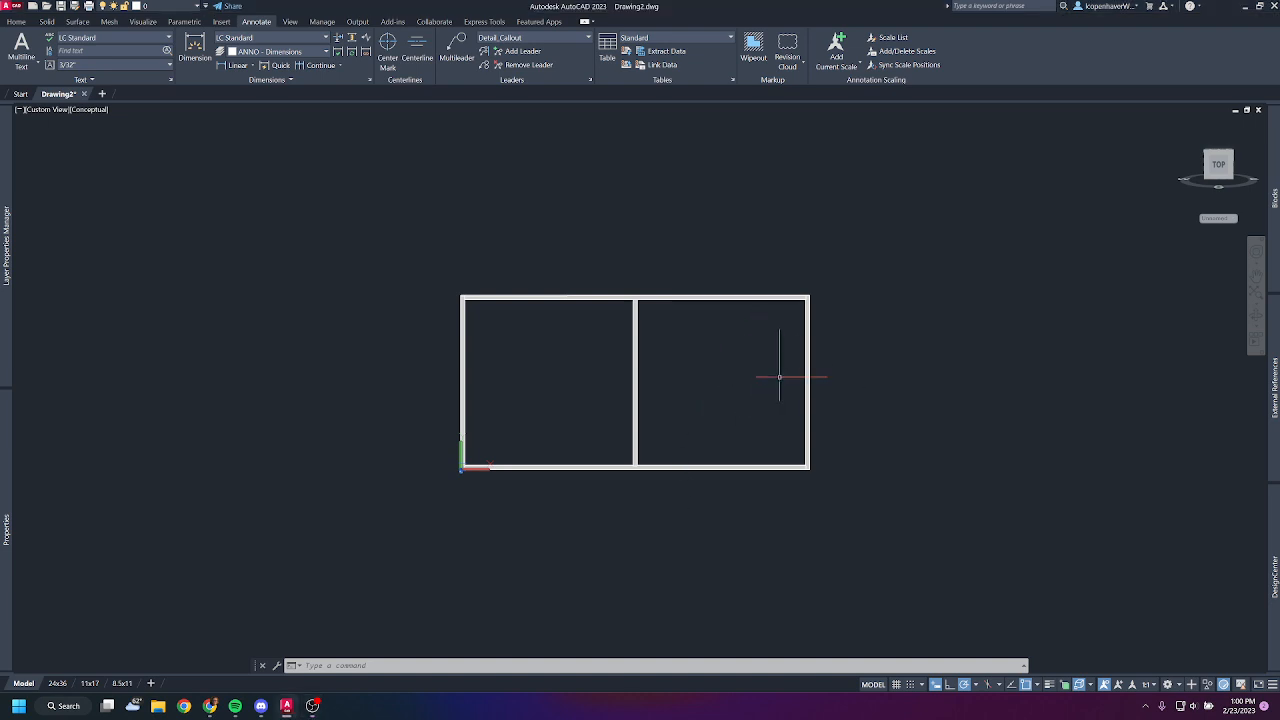
- Copy the frame's right vertical member to an open area to the right of the frame
click(829, 375)
click(787, 381)
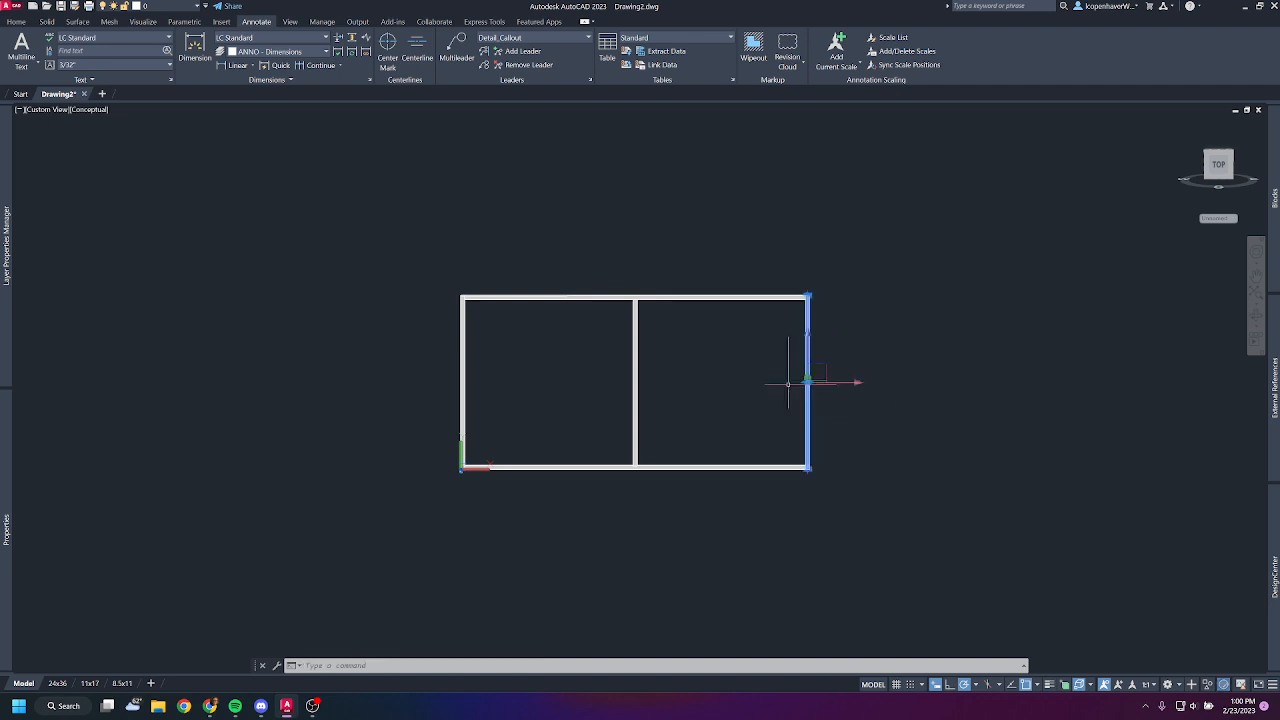
text(co)
key(space)
click(788, 384)
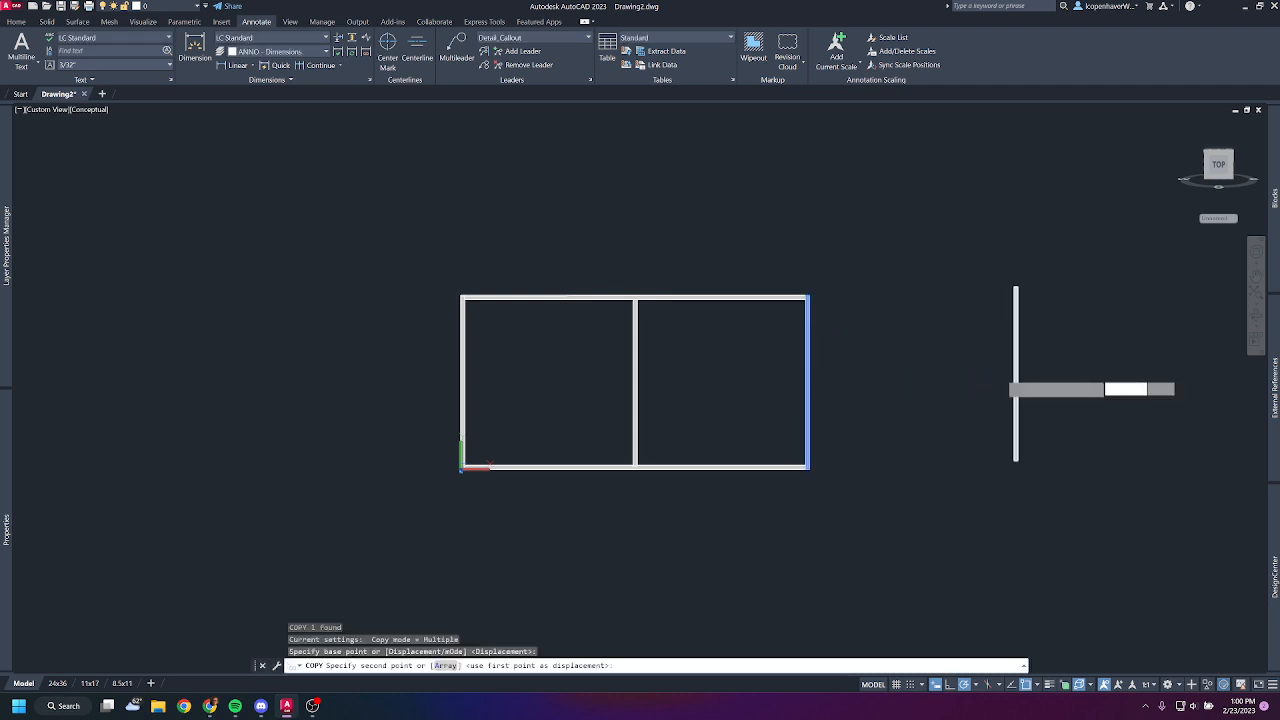
click(997, 375)
key(Escape)
- Bring up the 3D rotation gizmo on the copied vertical member
click(1062, 408)
click(977, 375)
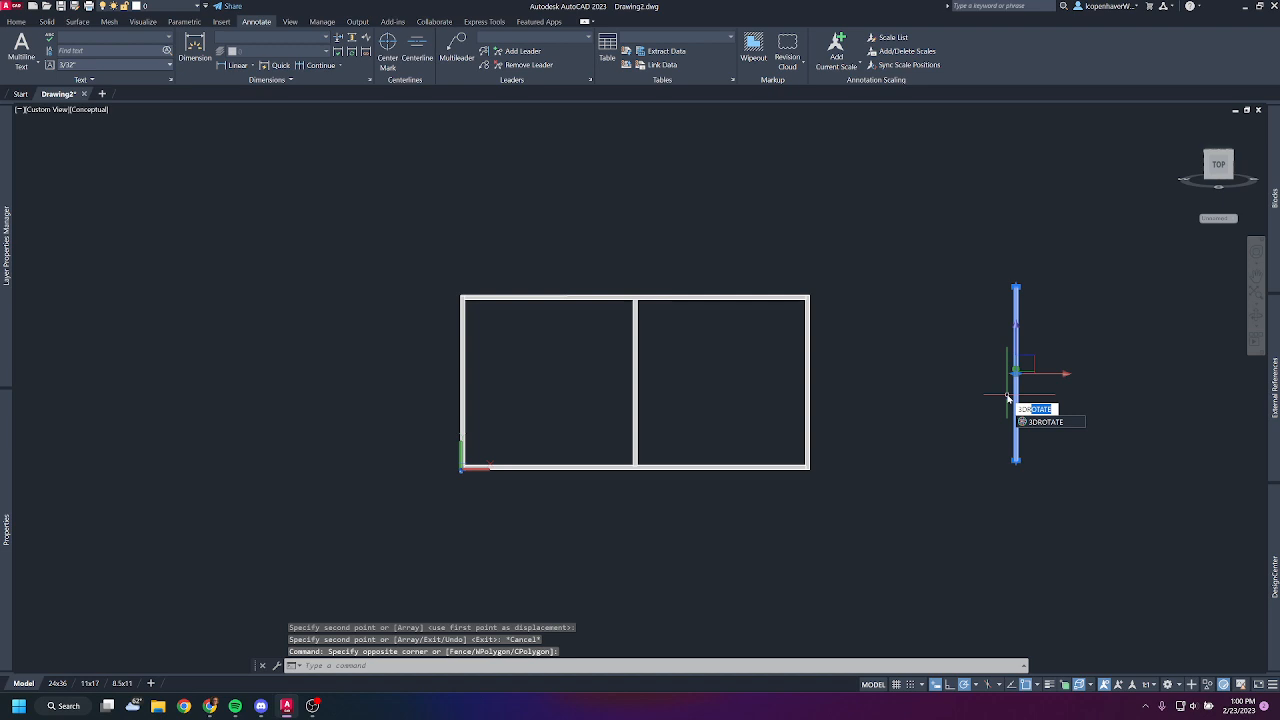
key(Return)
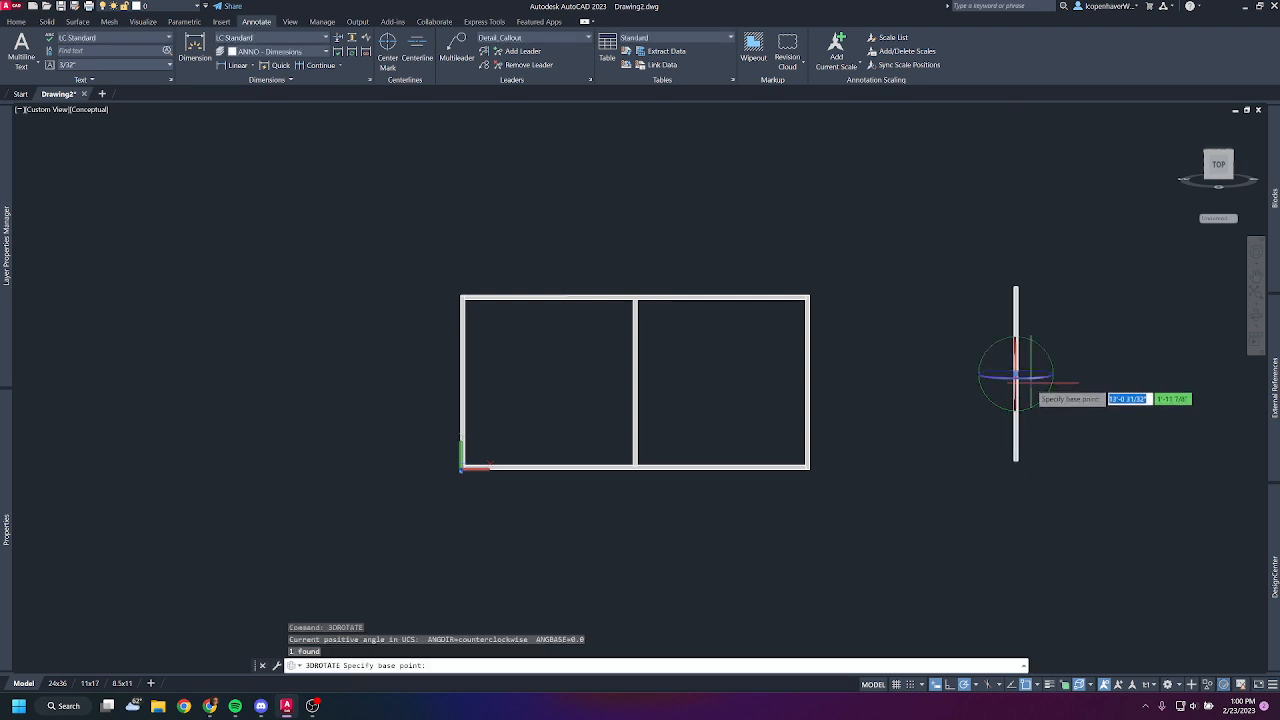
mouse_move(1039, 399)
shift+middle_down()
mouse_move(977, 423)
mouse_move(1023, 386)
shift+middle_up()
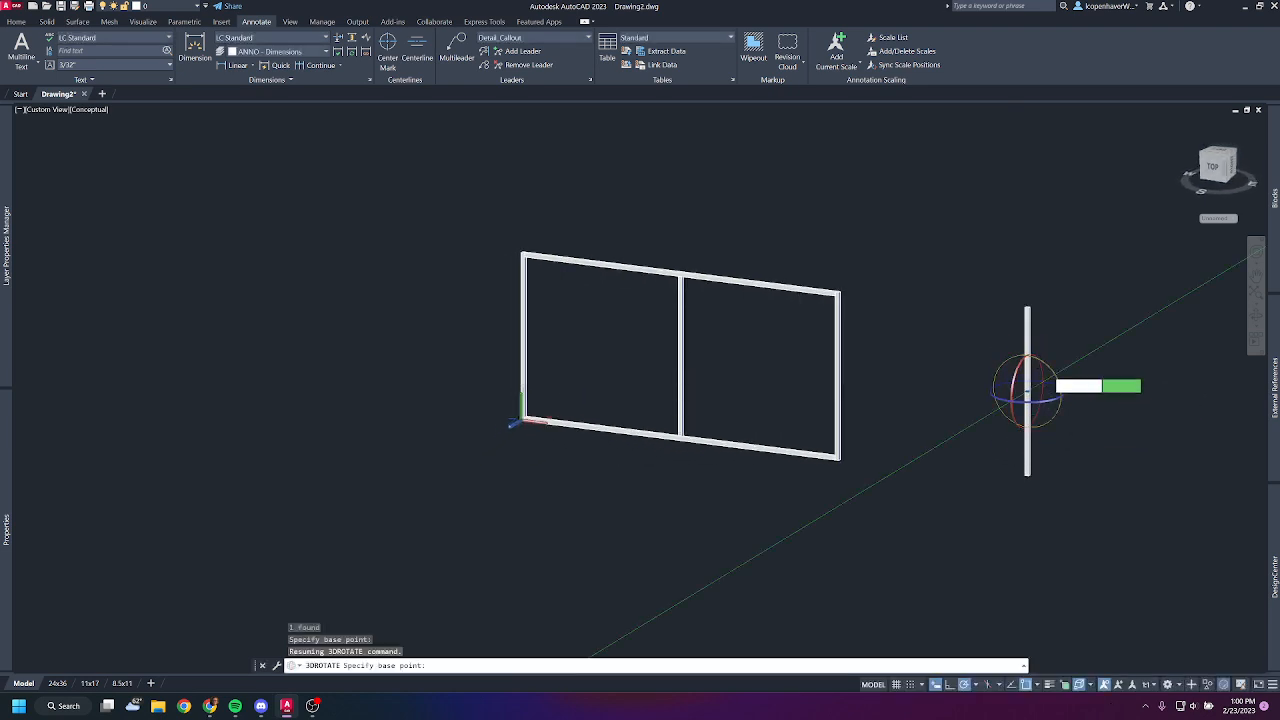
click(1055, 381)
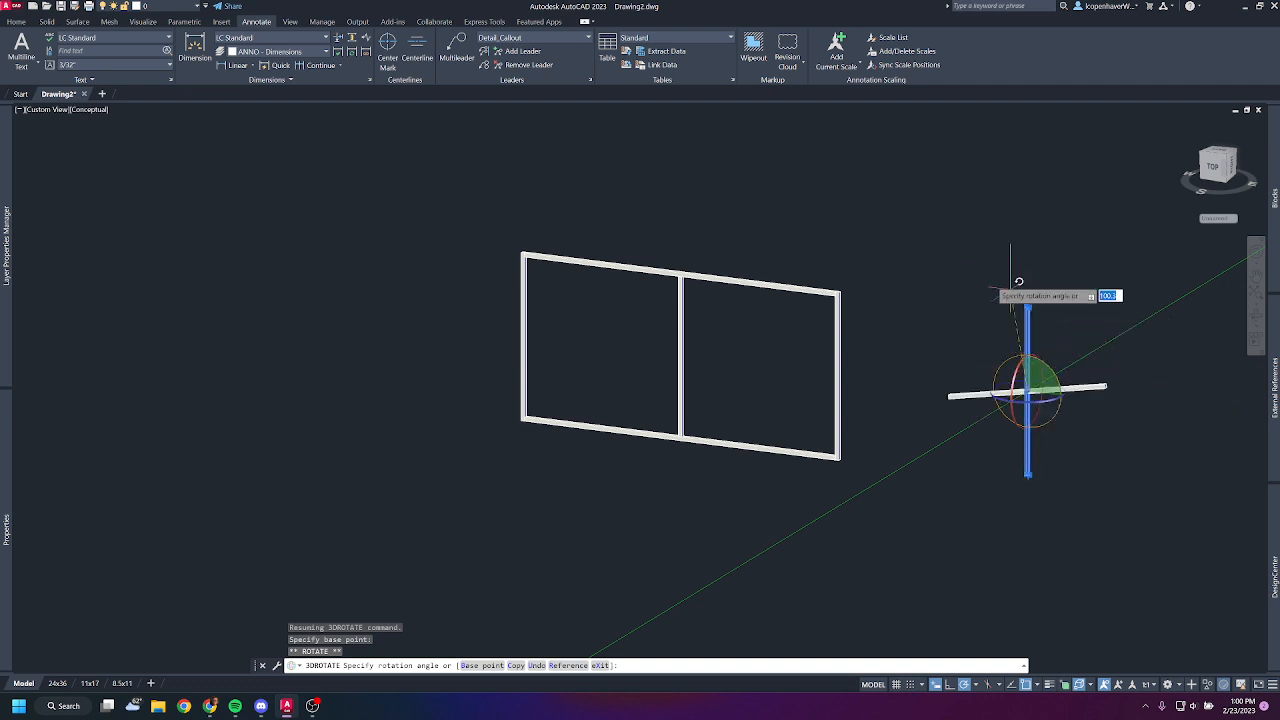
key(Escape)
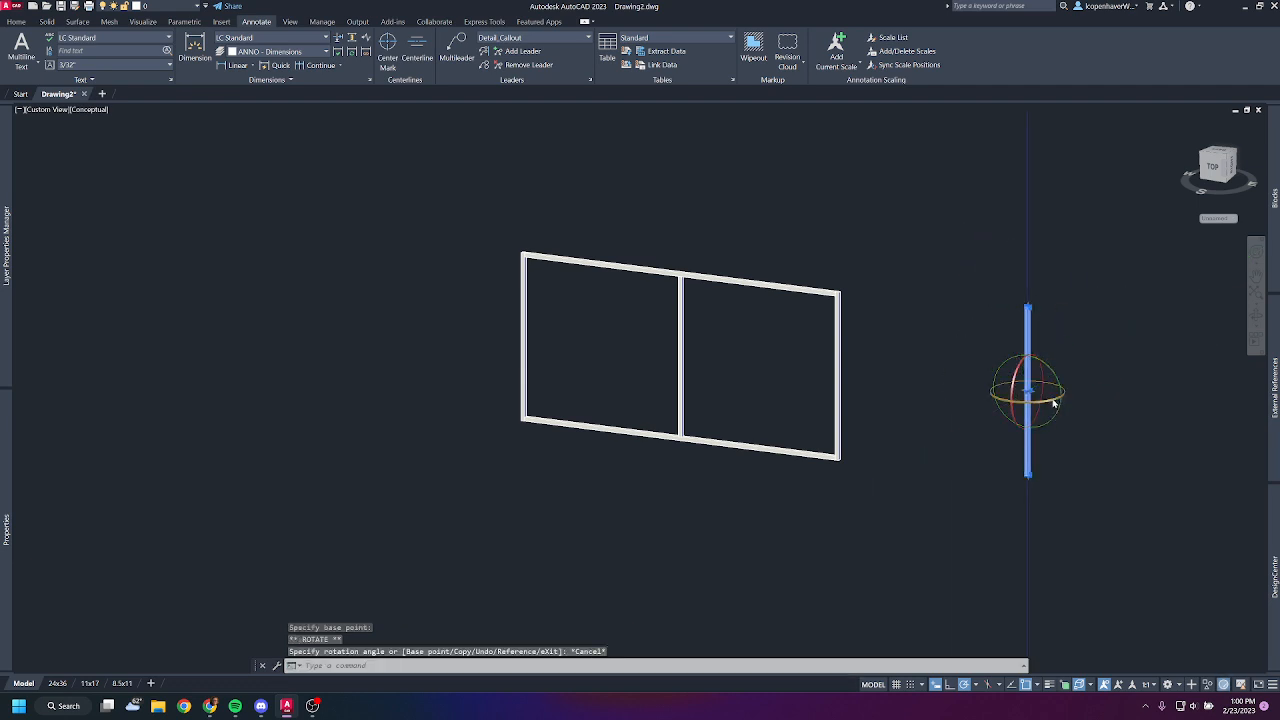
click(1053, 400)
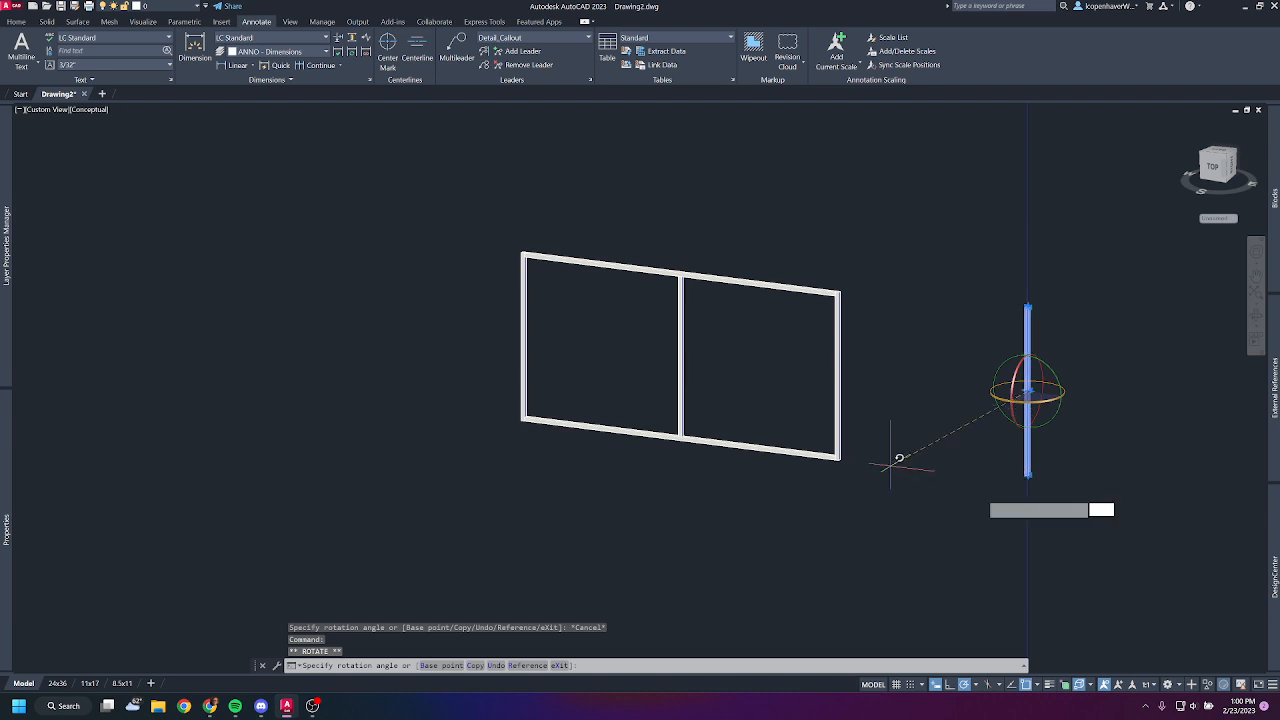
key(Escape)
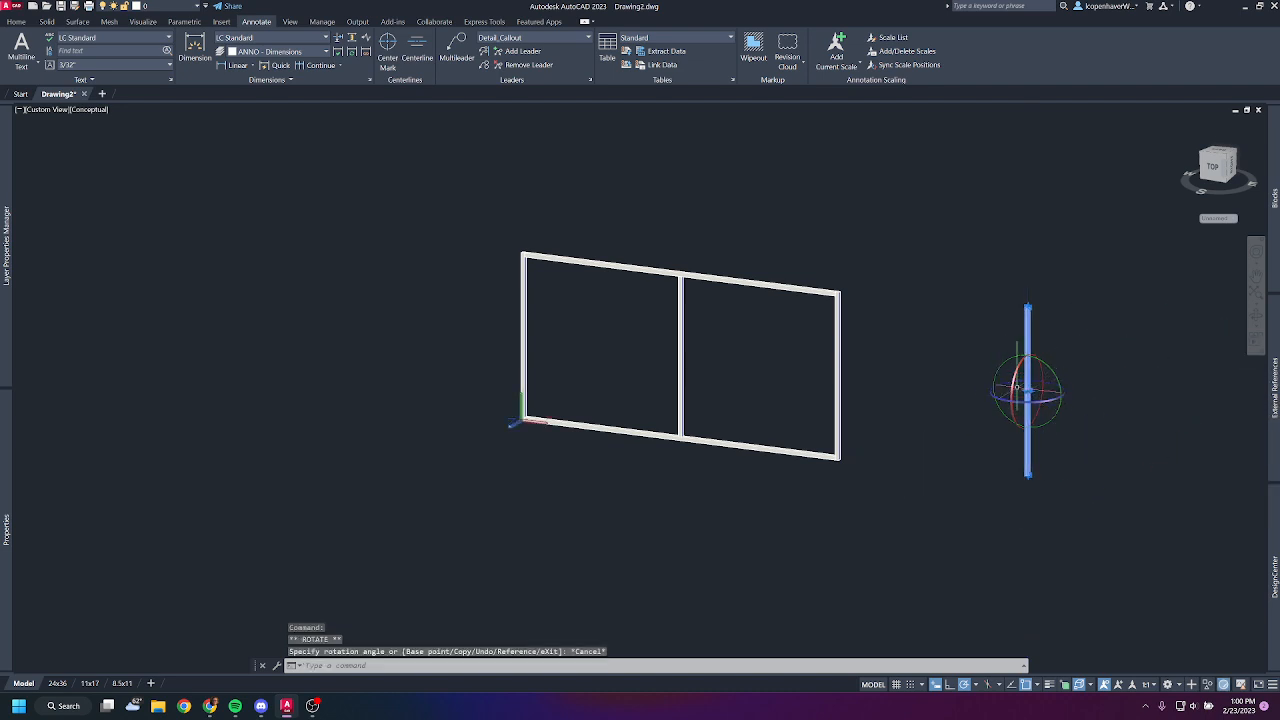
click(1017, 388)
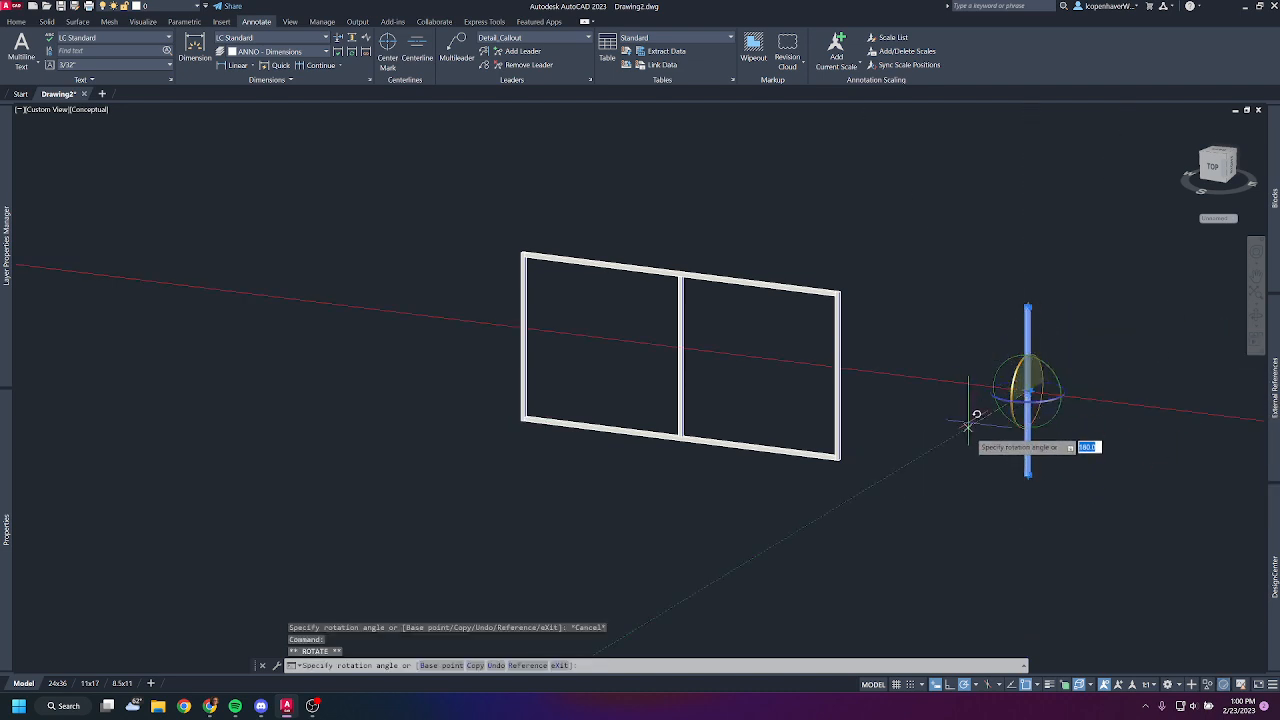
key(Escape)
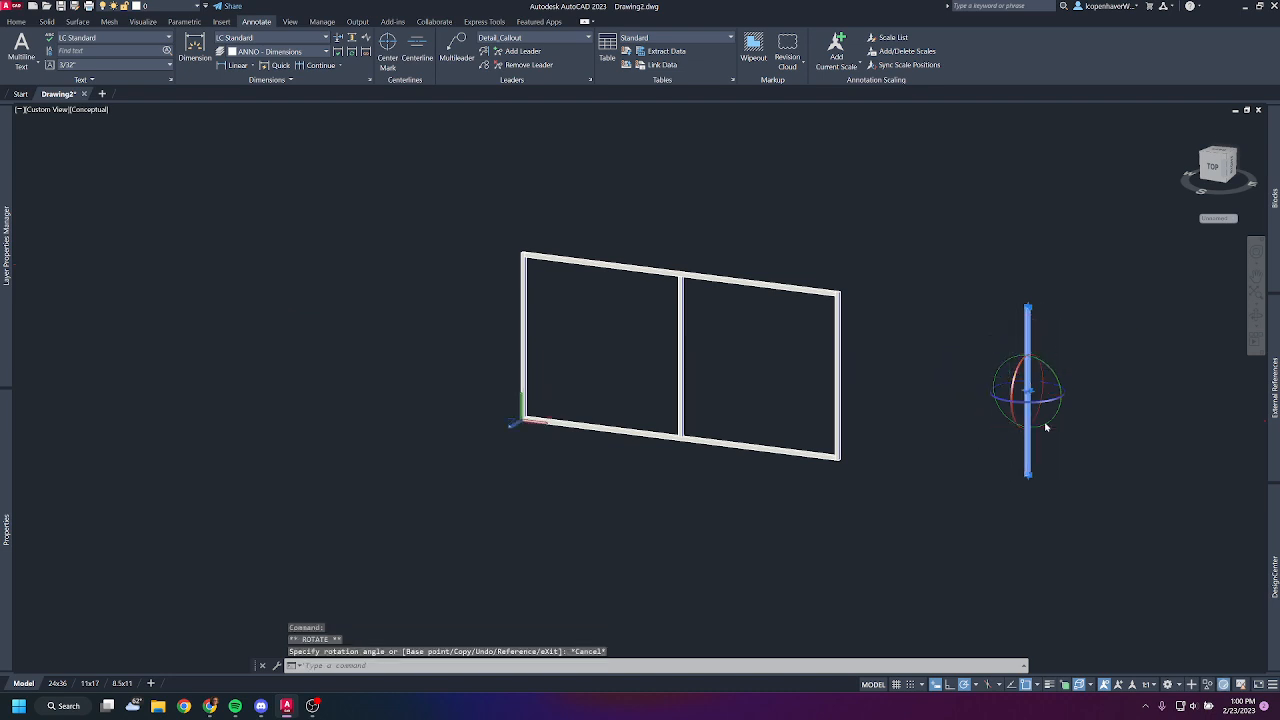
- Rotate the copied member 45 degrees about the gizmo's green axis so it slants in the plane of the frame
click(1050, 378)
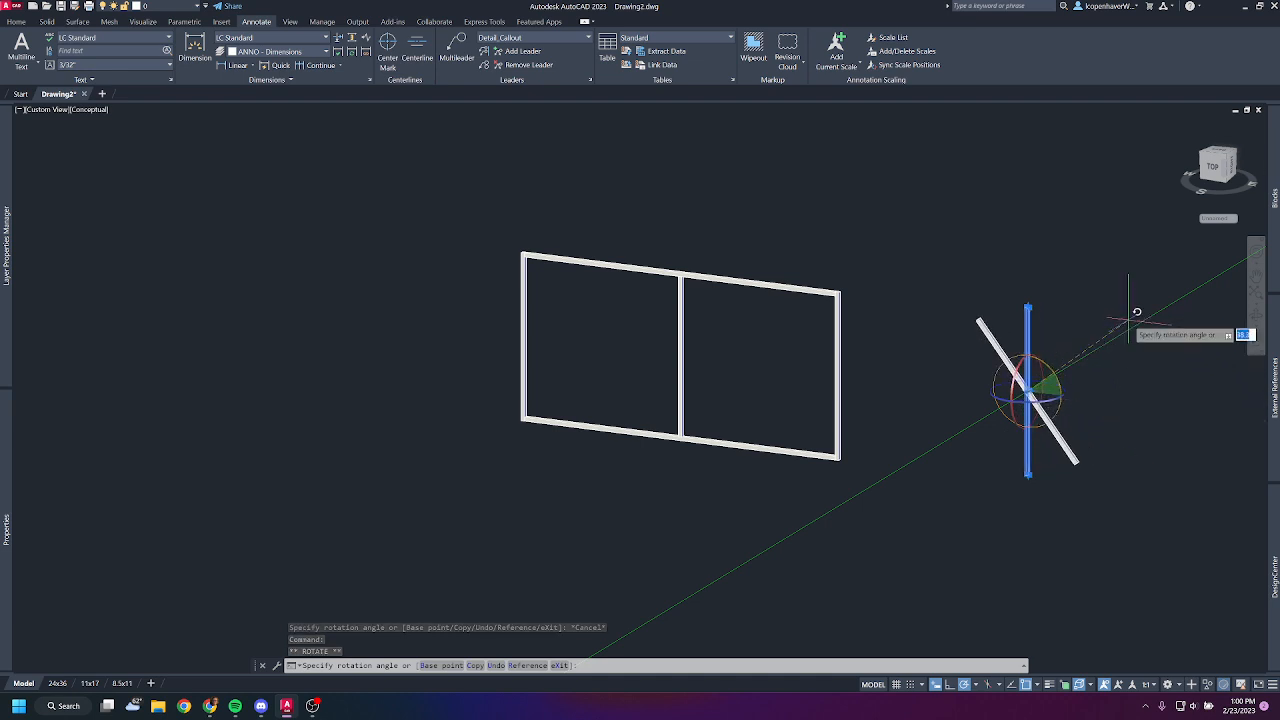
text(45)
key(Return)
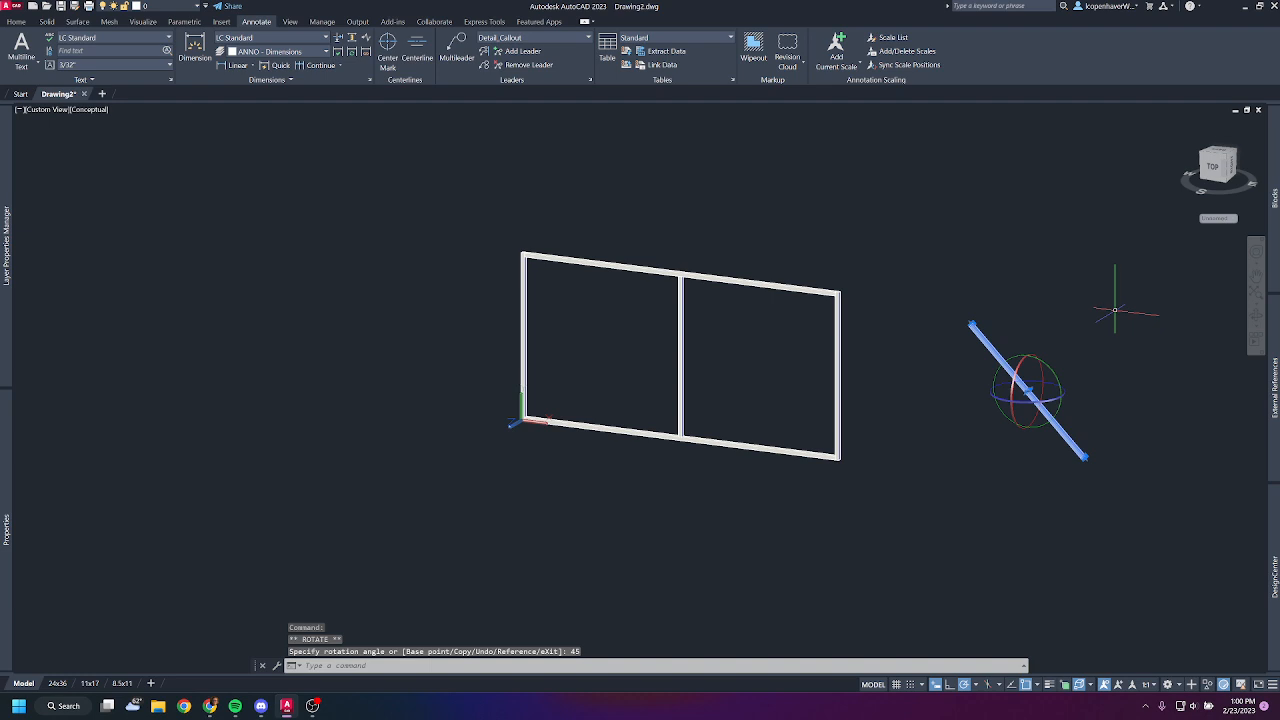
key(Escape)
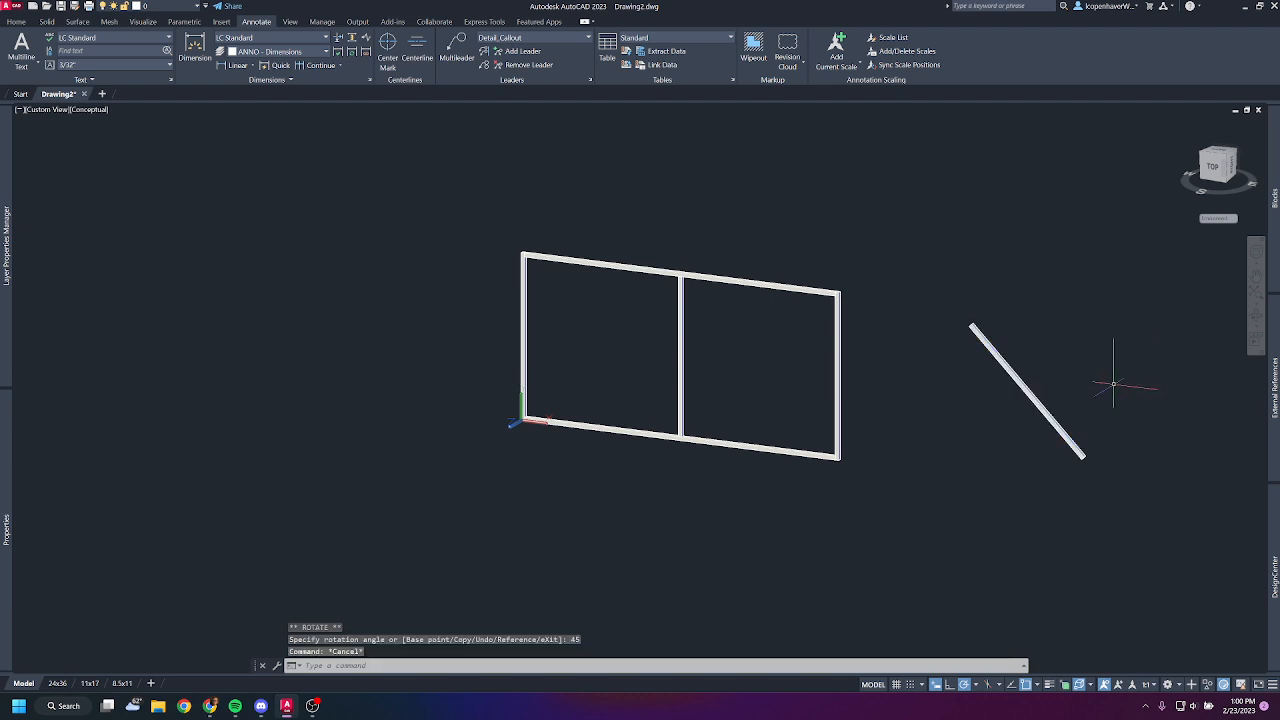
- Move the slanted member by its lower end corner onto the frame's upper right corner
middle_drag(1052, 407, 970, 397)
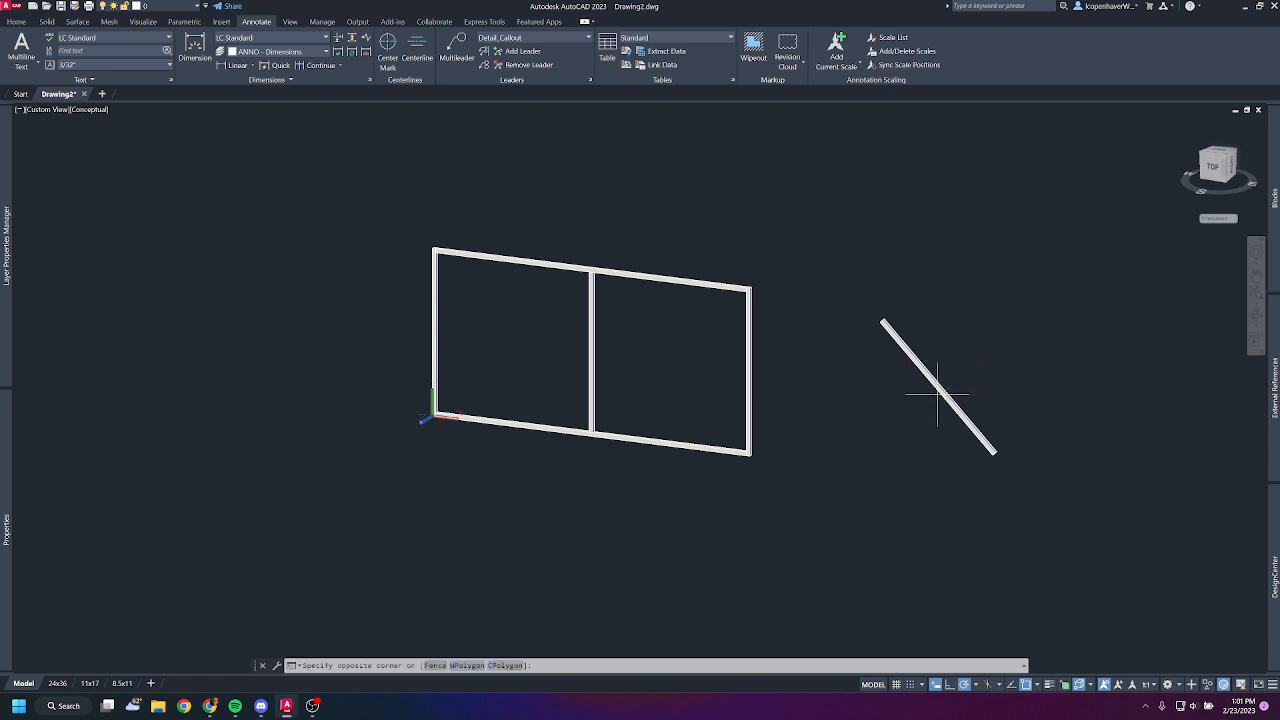
click(940, 389)
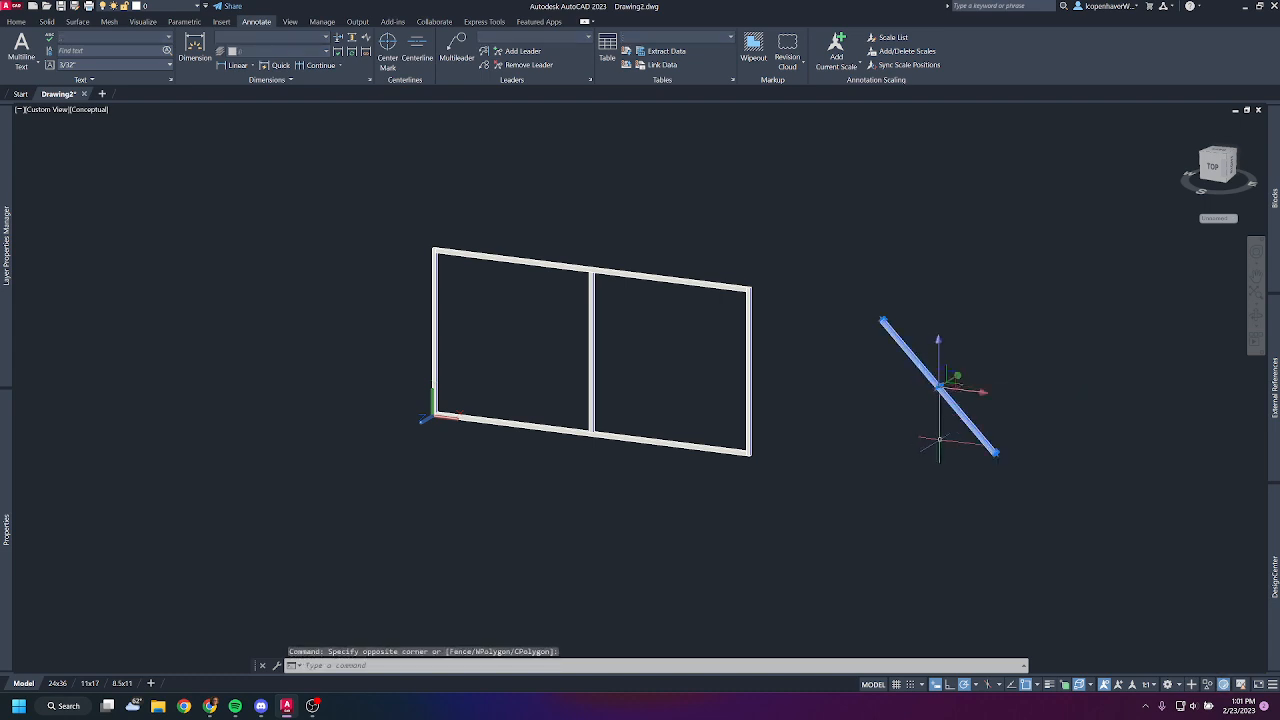
text(m)
key(Return)
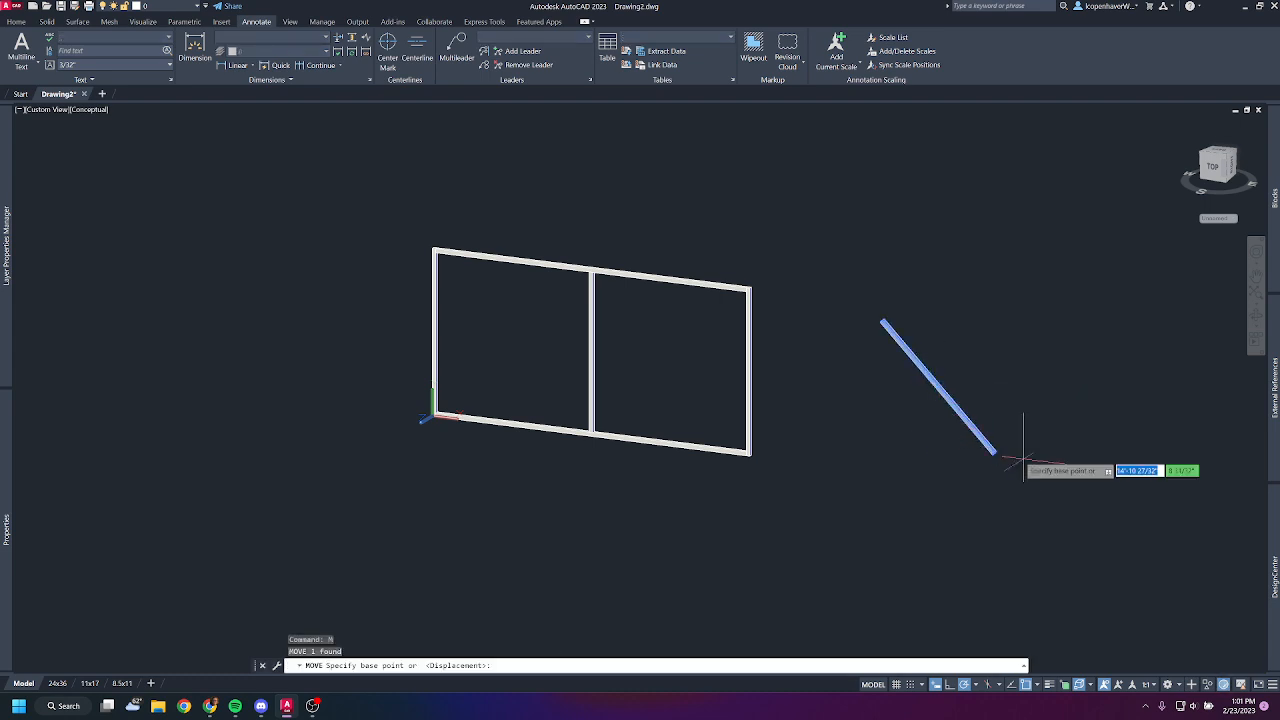
scroll(955, 452, up, 6)
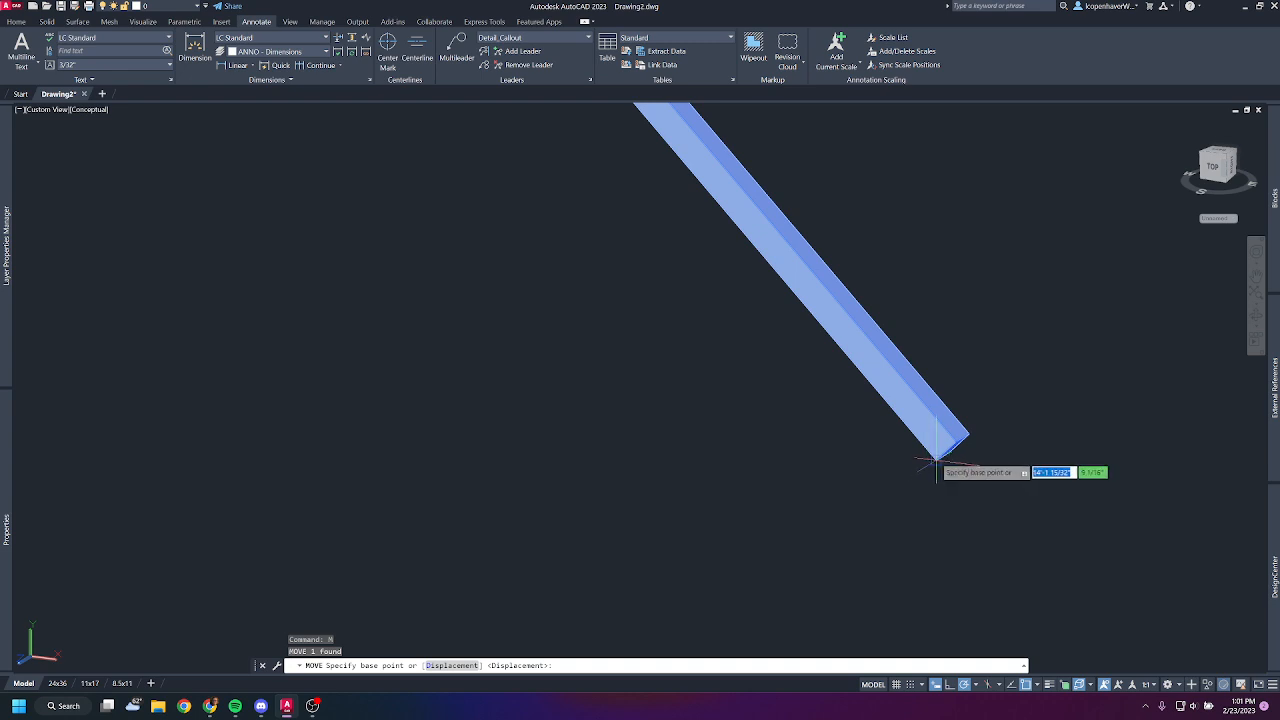
click(936, 460)
scroll(794, 443, down, 5)
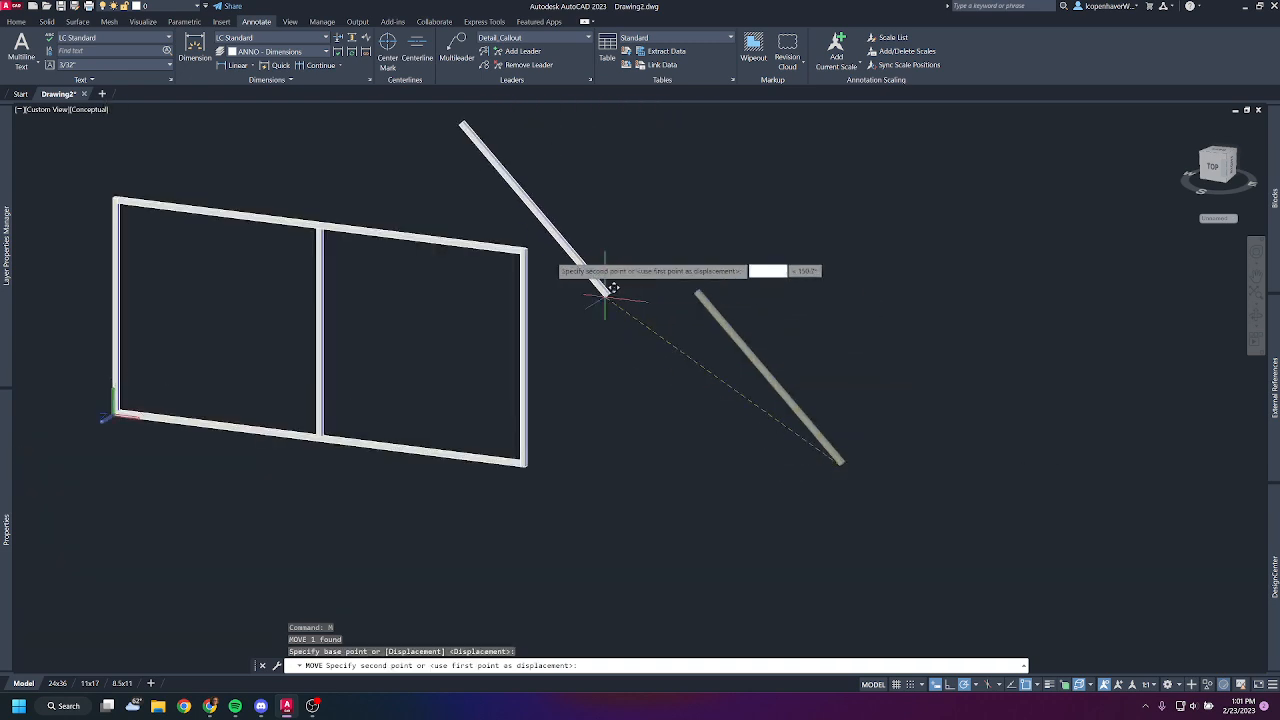
scroll(600, 286, up, 4)
click(662, 333)
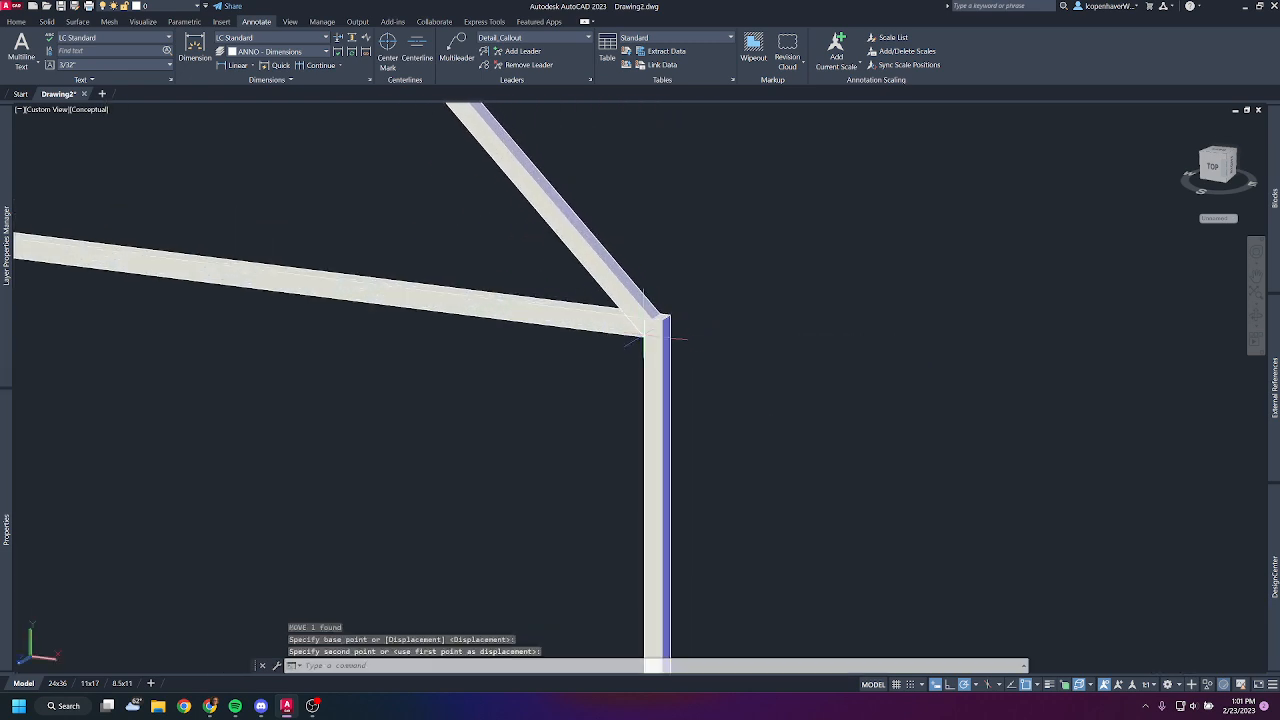
- Move the slanted member by its upper end onto the top rail so it spans diagonally to the right post
scroll(880, 385, down, 5)
click(789, 272)
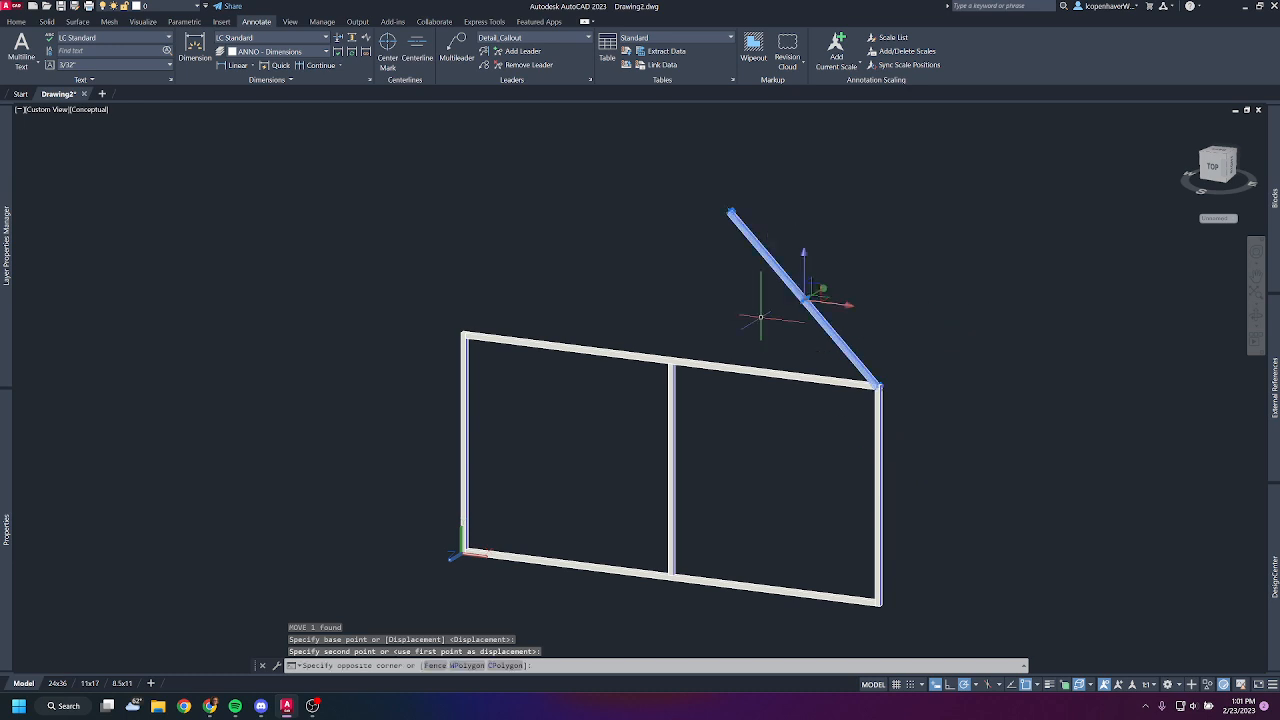
click(743, 317)
text(m)
key(Return)
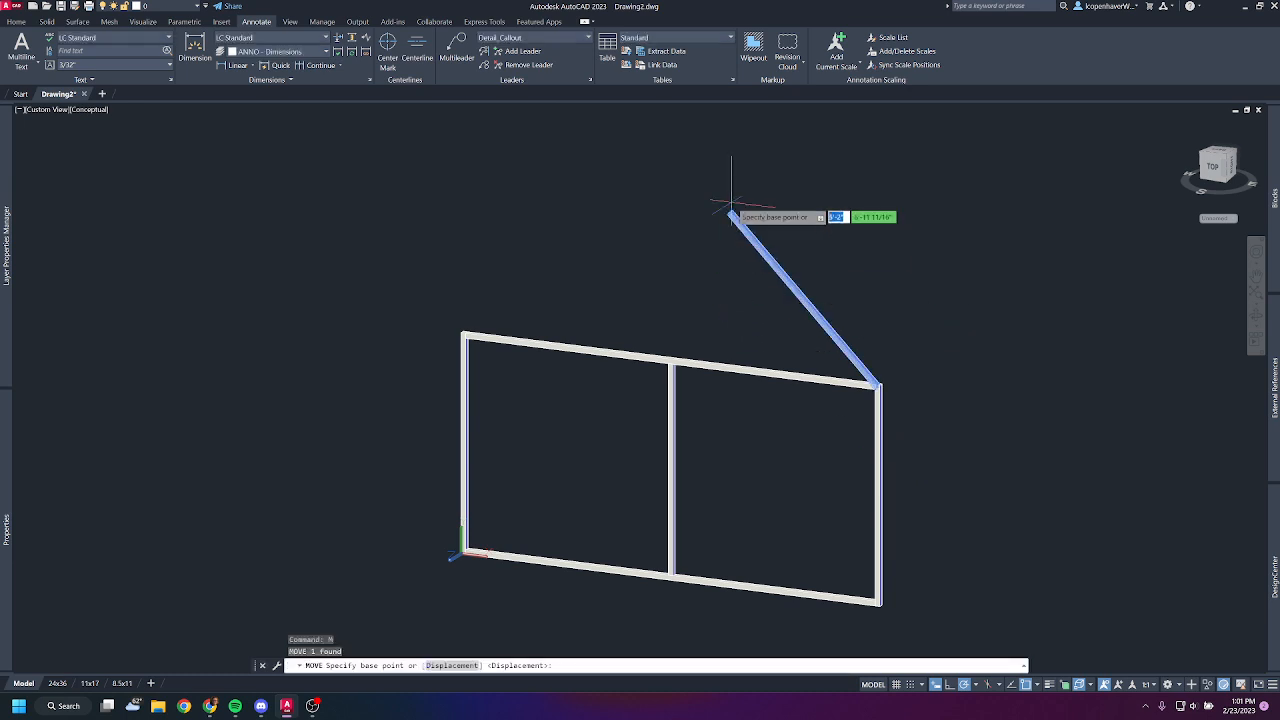
scroll(716, 228, up, 5)
scroll(714, 255, down, 5)
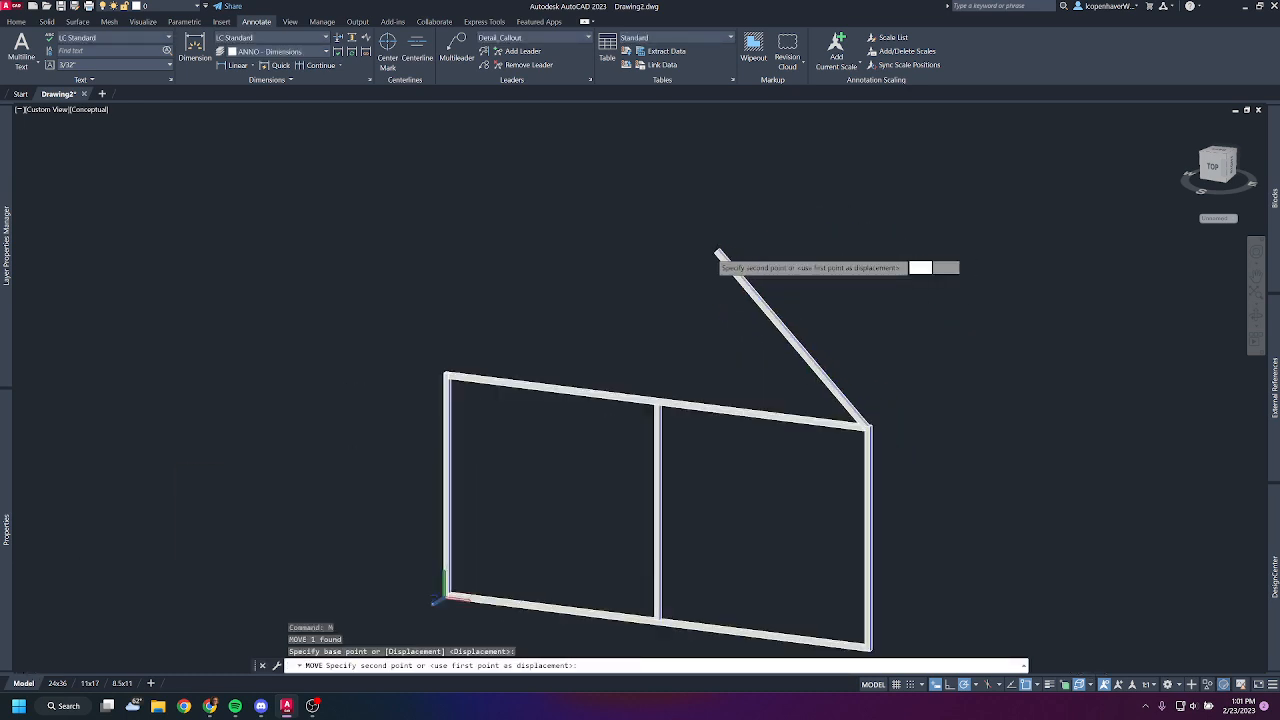
click(714, 252)
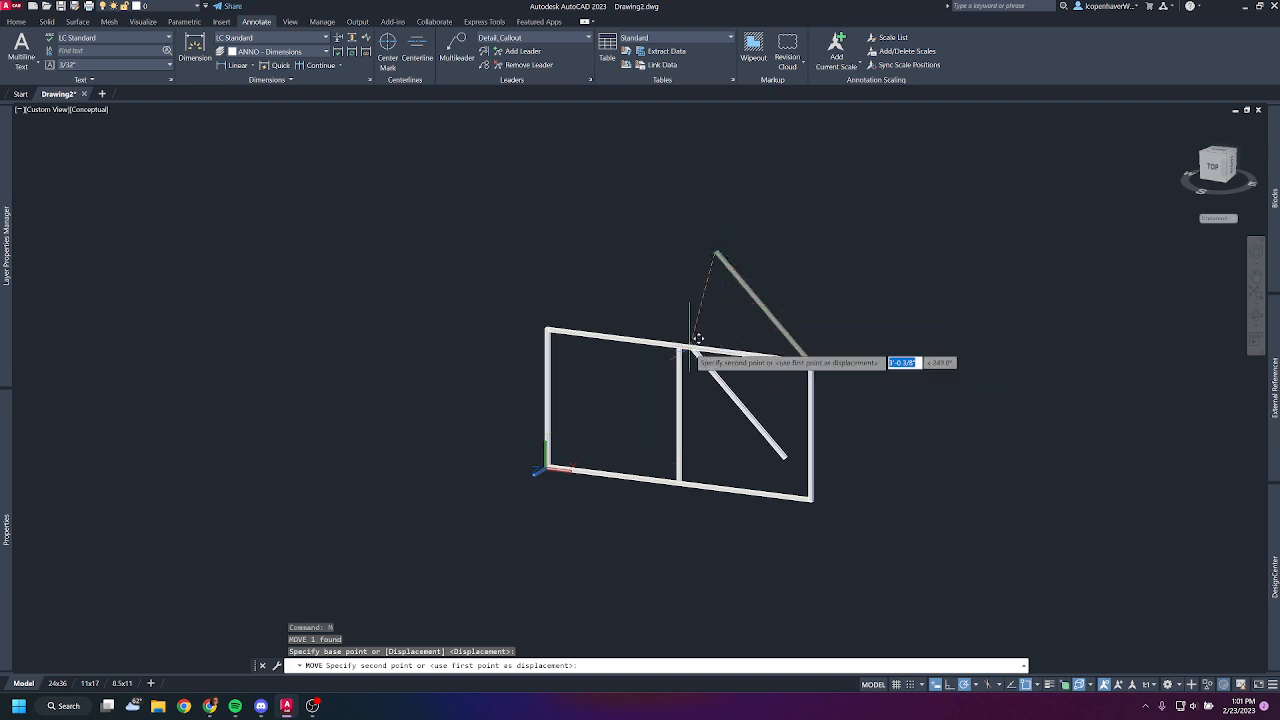
scroll(682, 348, up, 5)
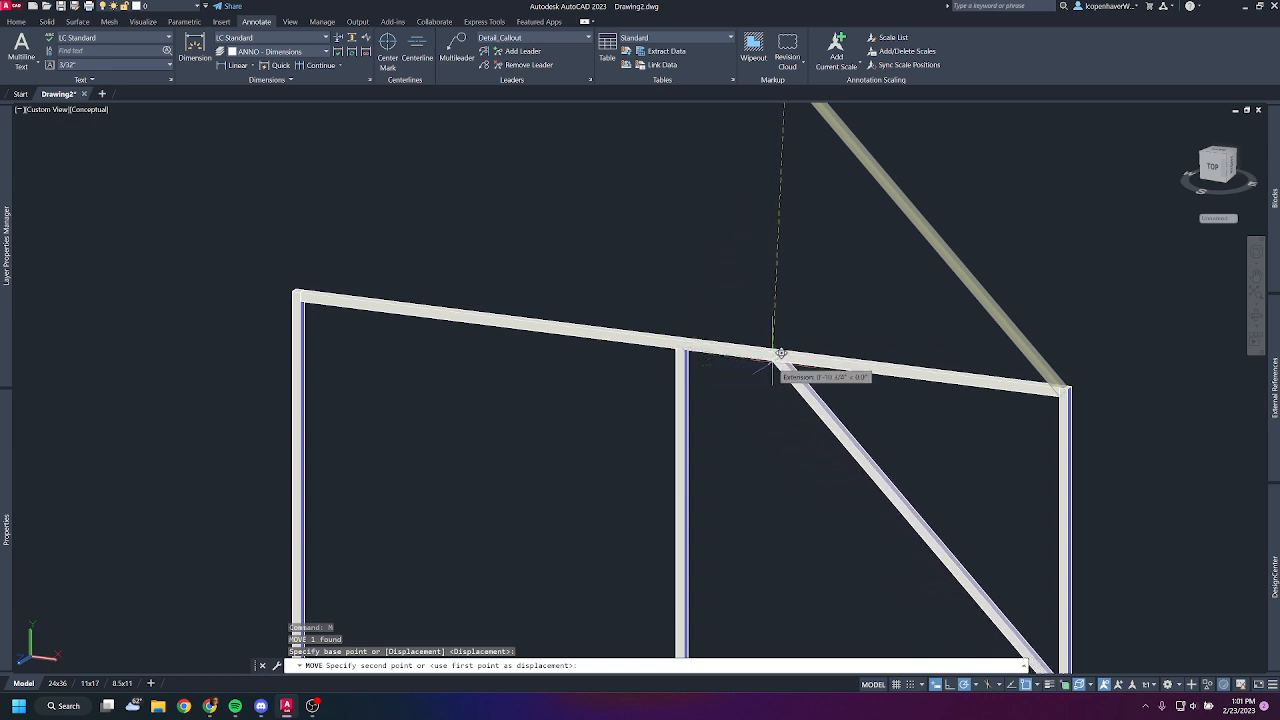
click(795, 355)
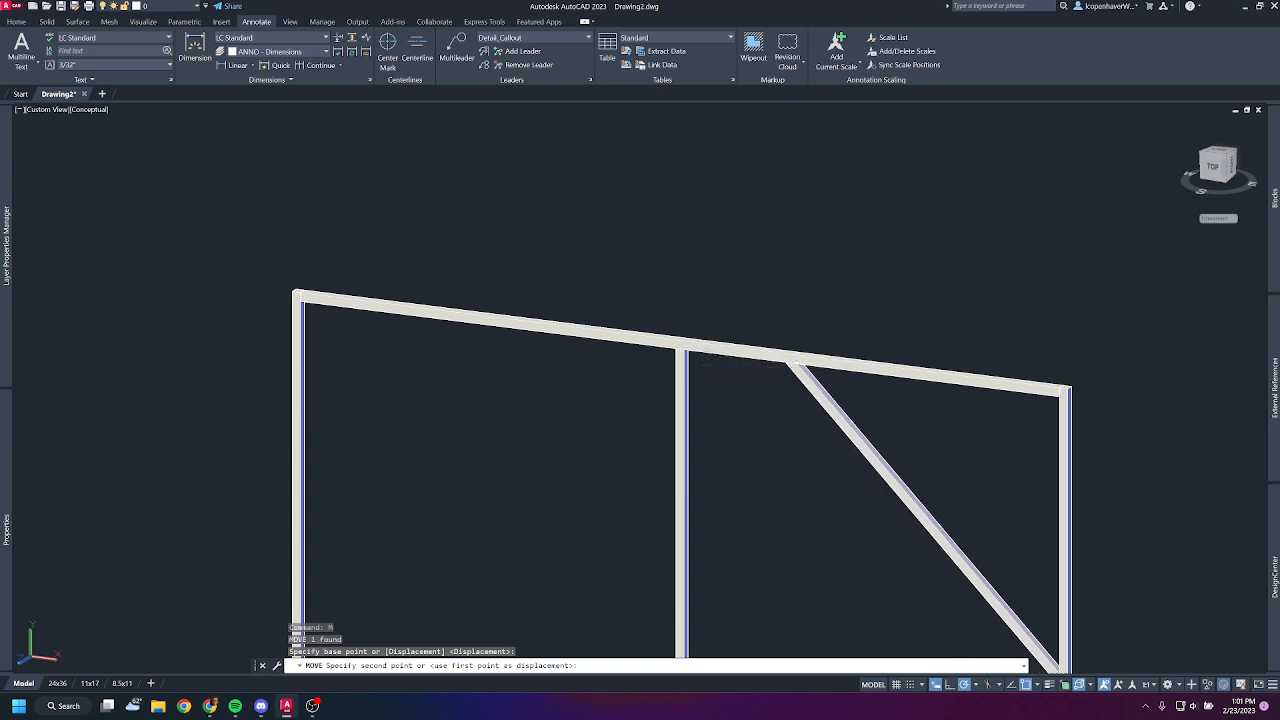
- Review the available object snap modes, including Extension
middle_drag(783, 518, 777, 406)
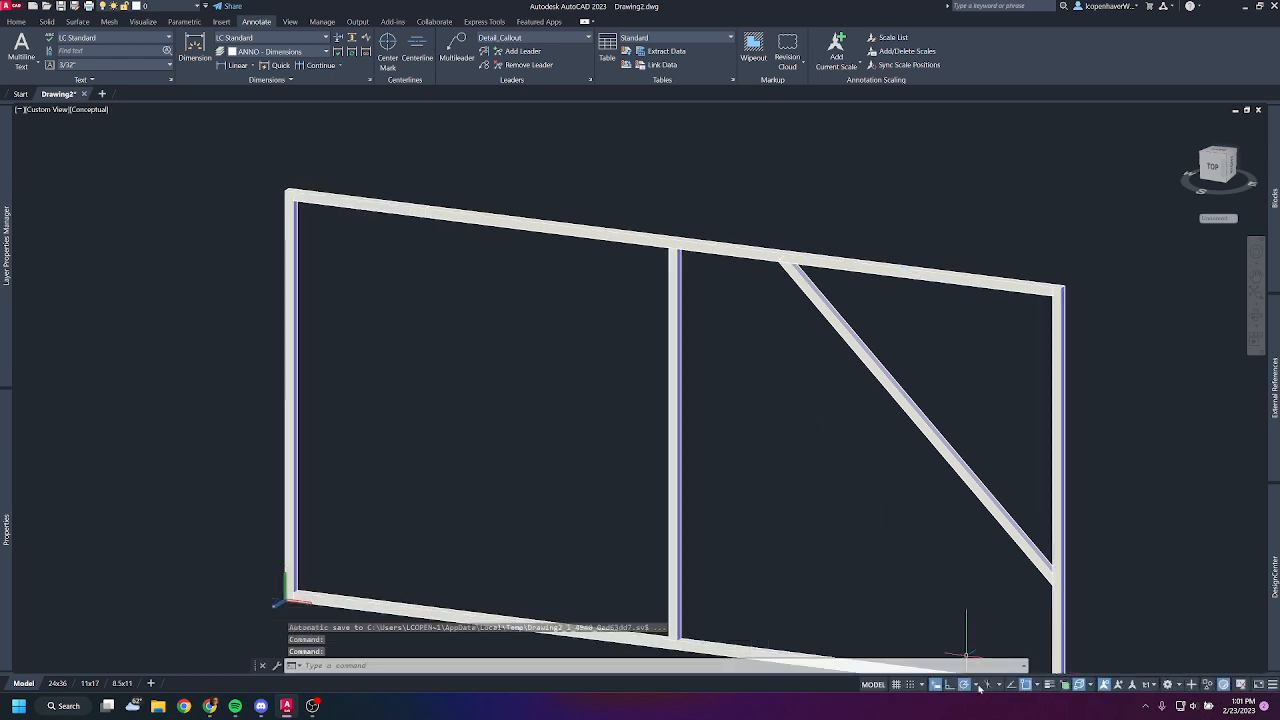
click(1036, 687)
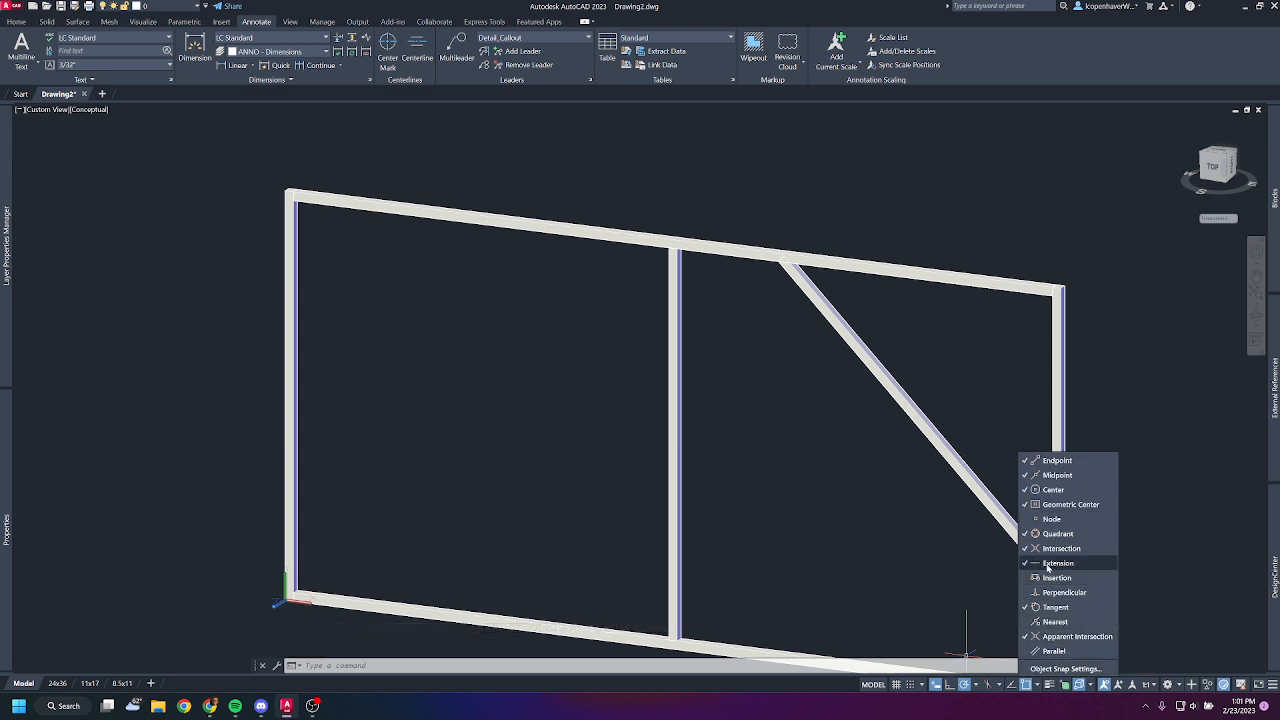
click(743, 432)
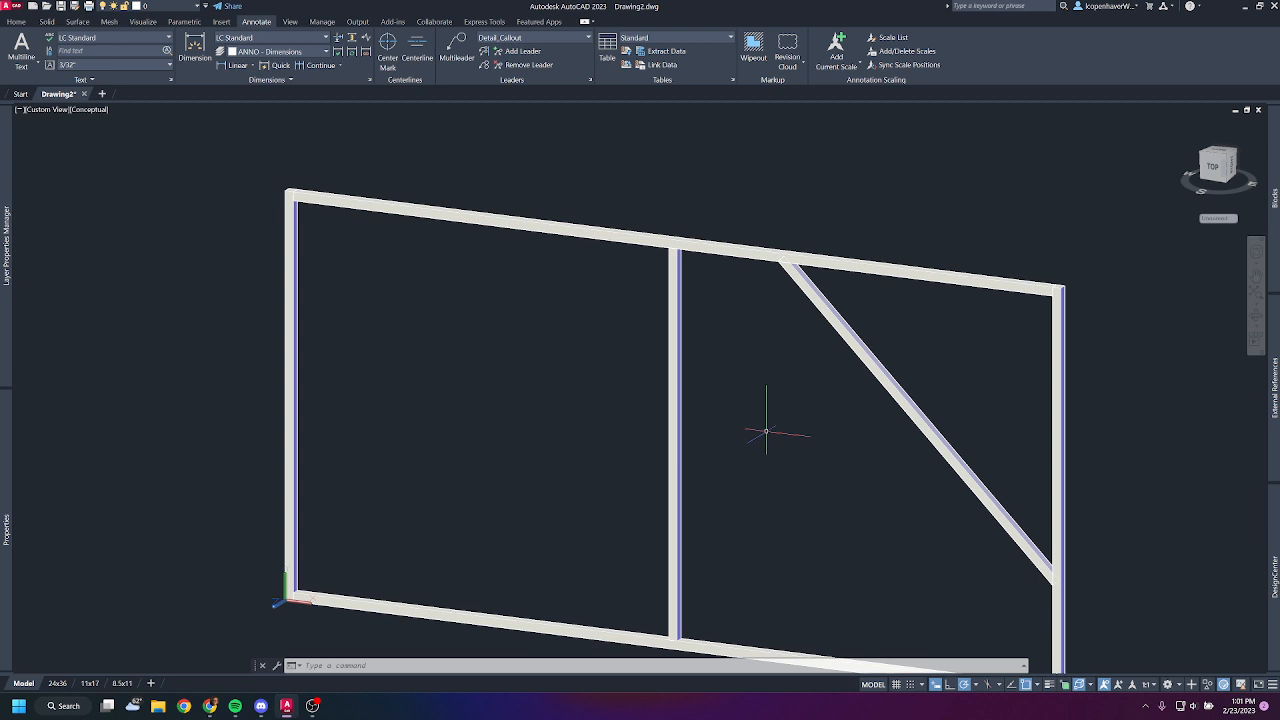
scroll(843, 360, up, 2)
click(857, 323)
click(820, 363)
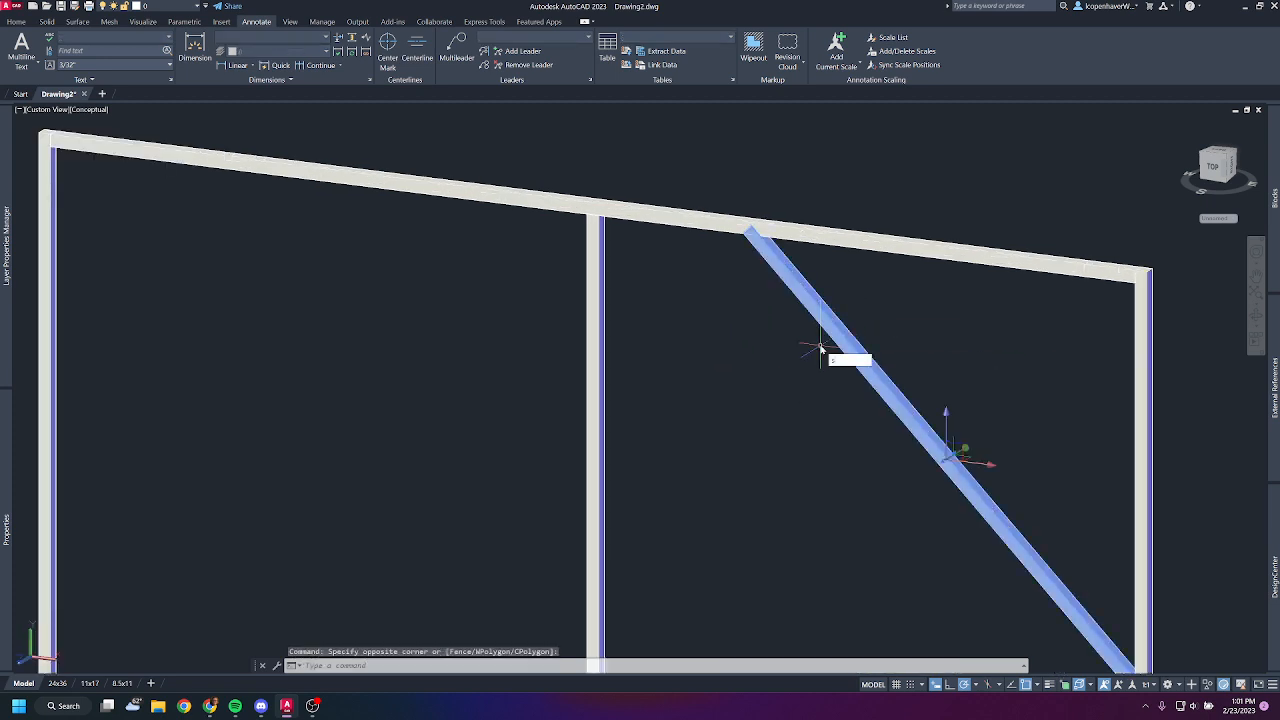
key(Escape)
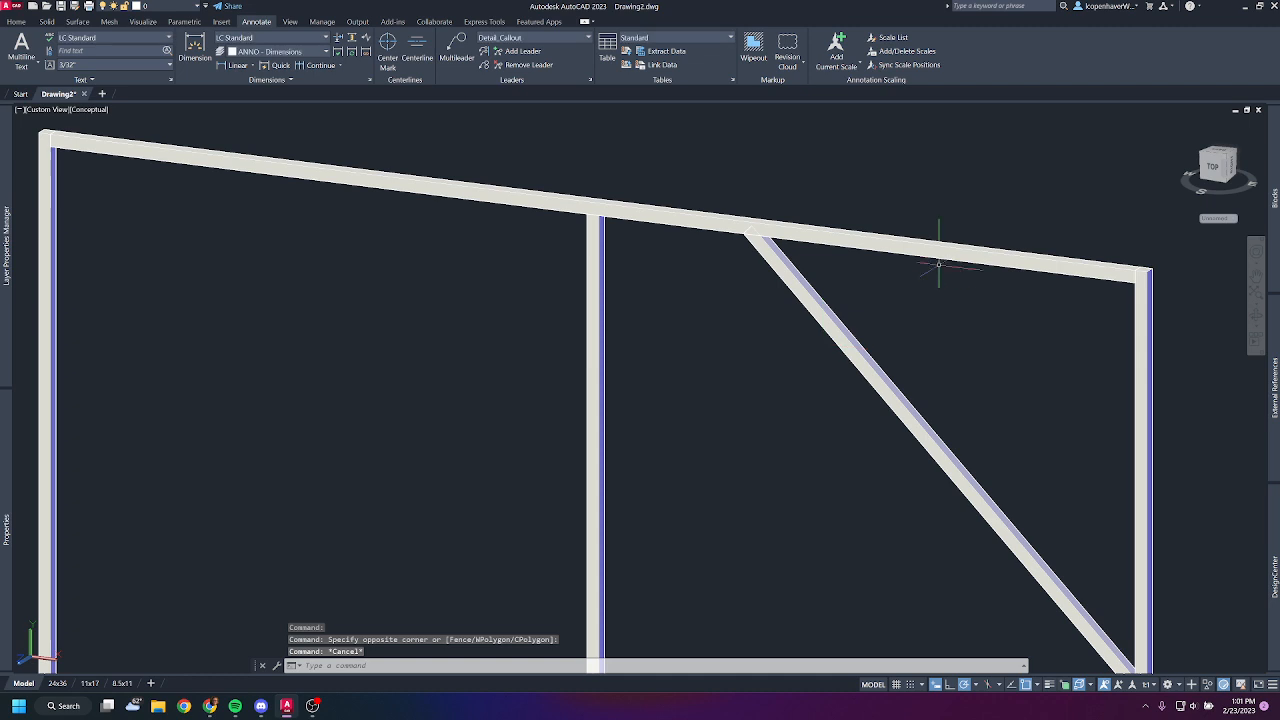
click(997, 238)
click(789, 360)
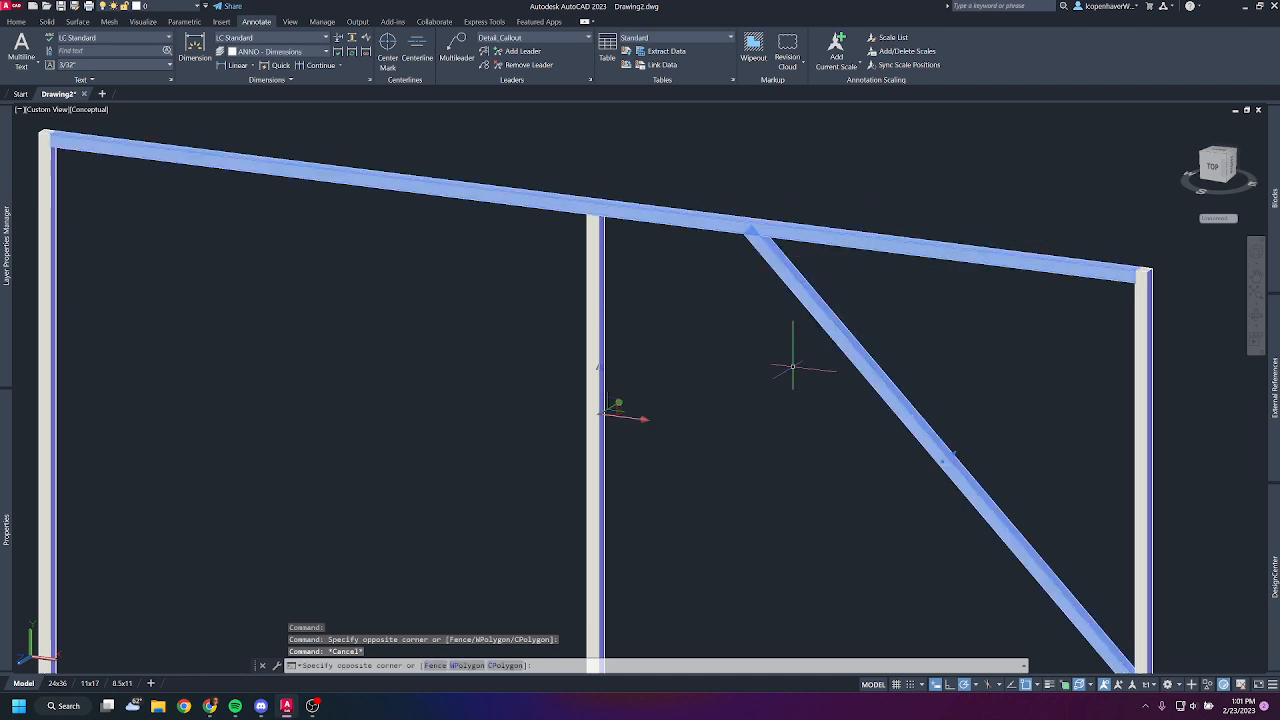
- Slice the diagonal brace along the underside of the top rail, keeping the part below the rail
click(1210, 171)
key(Escape)
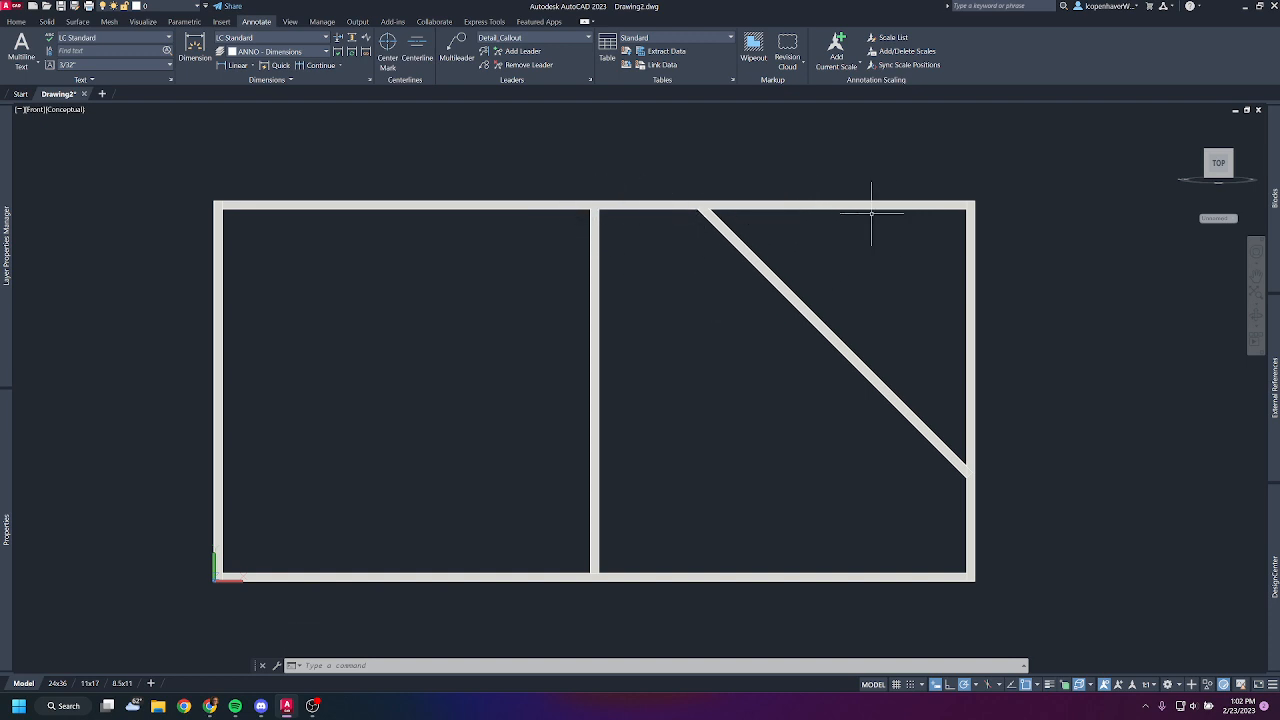
middle_drag(871, 212, 874, 314)
scroll(866, 325, up, 3)
click(751, 380)
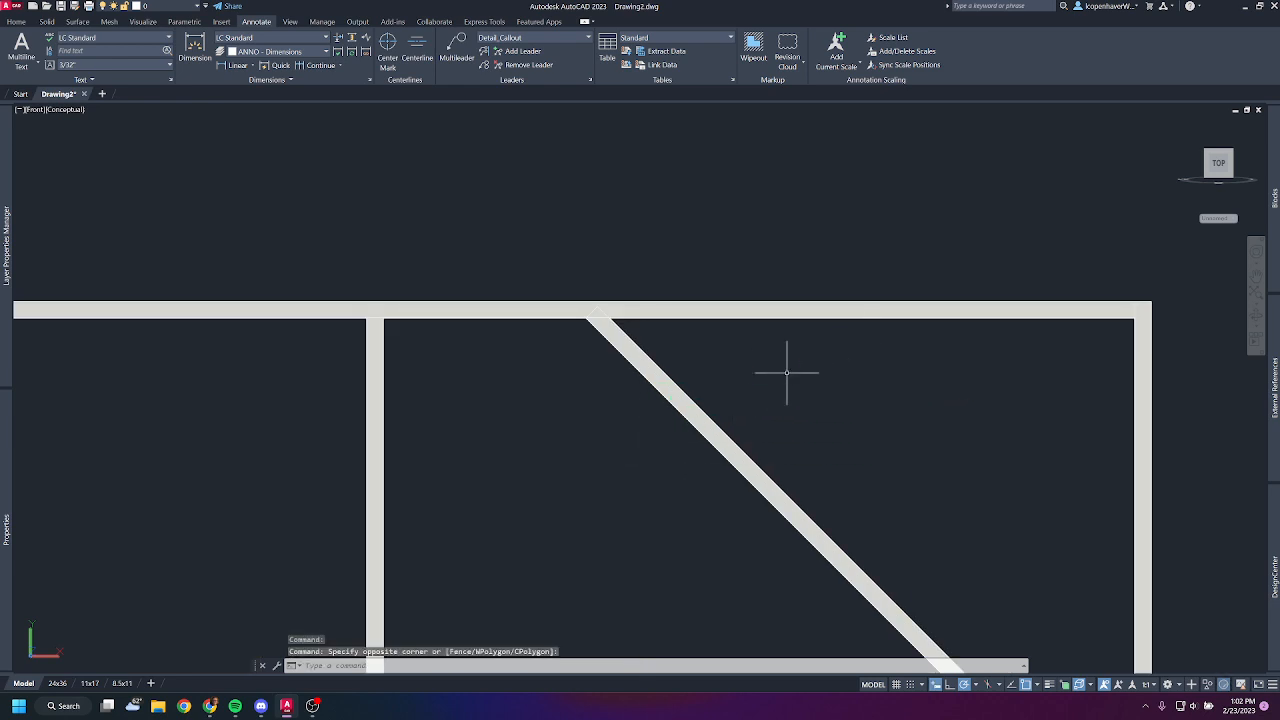
text(slice)
key(Return)
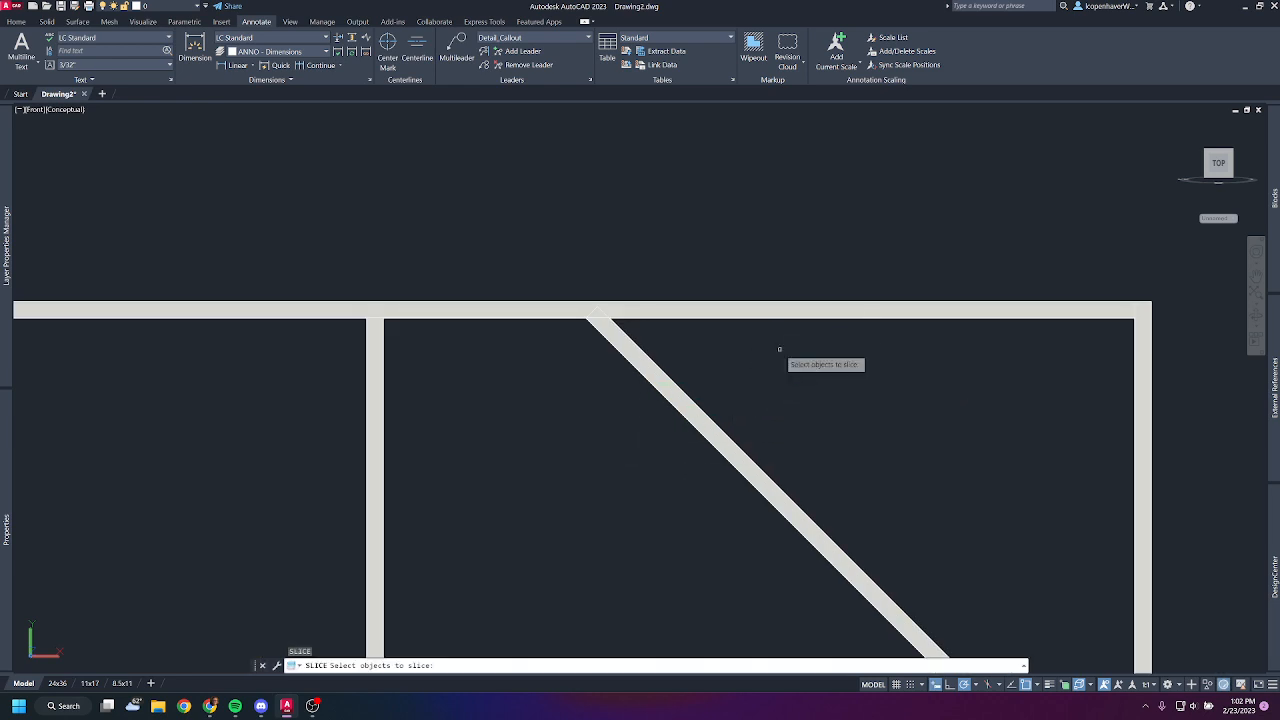
click(703, 424)
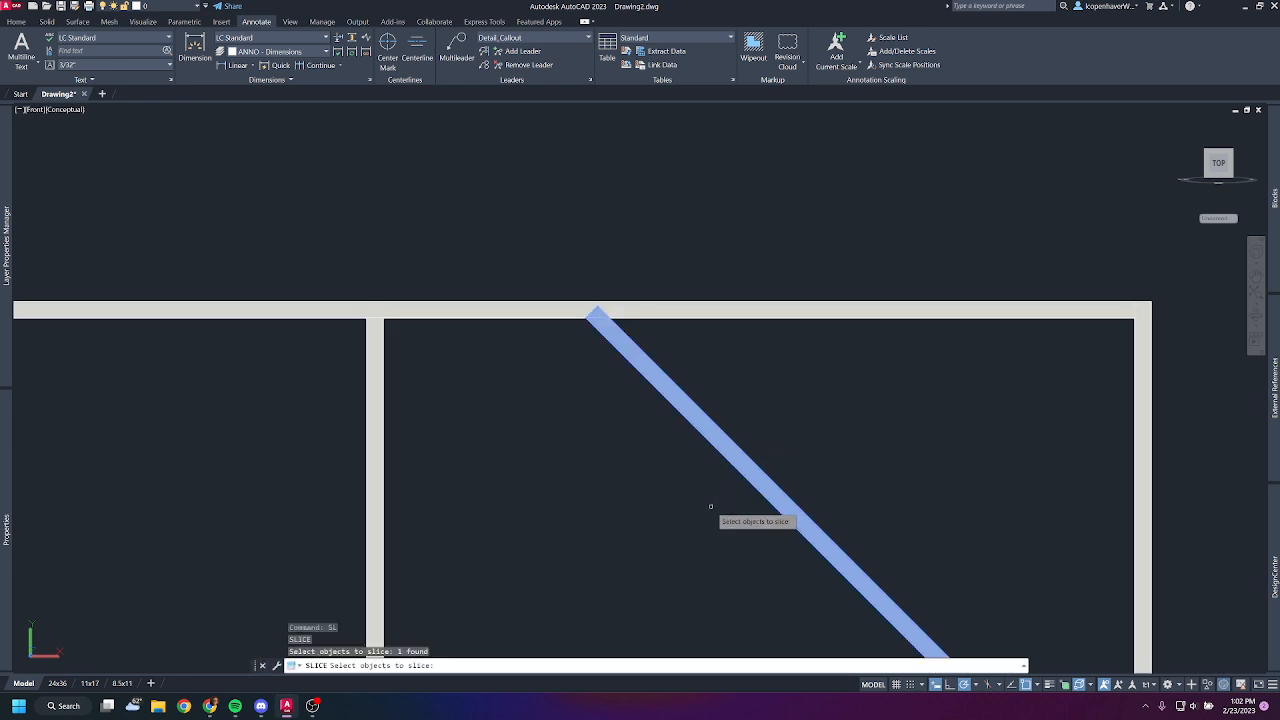
key(Return)
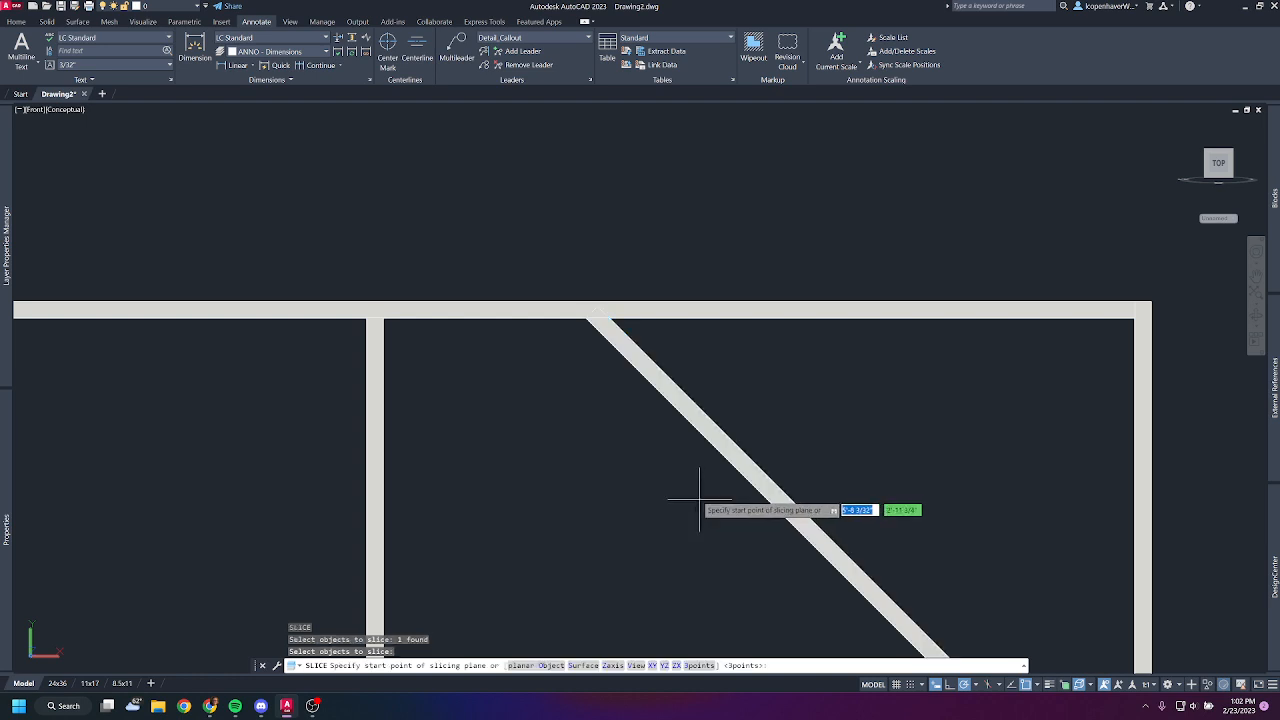
click(382, 318)
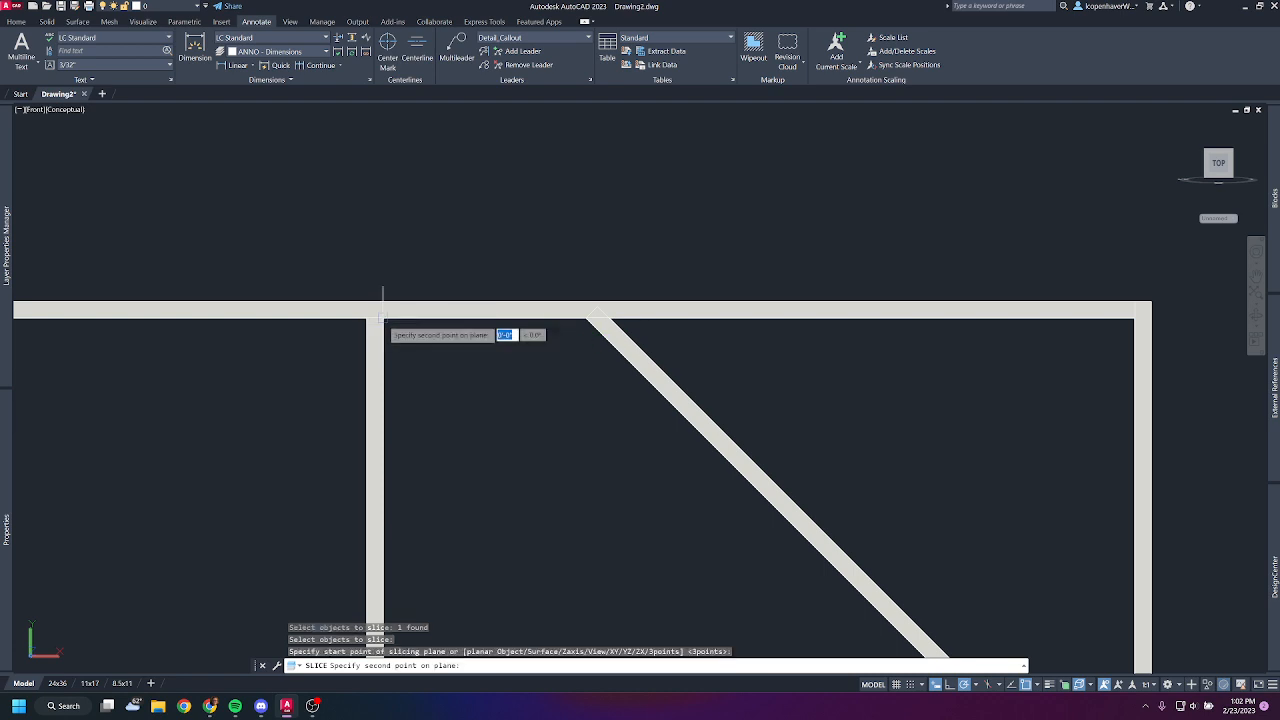
click(1008, 319)
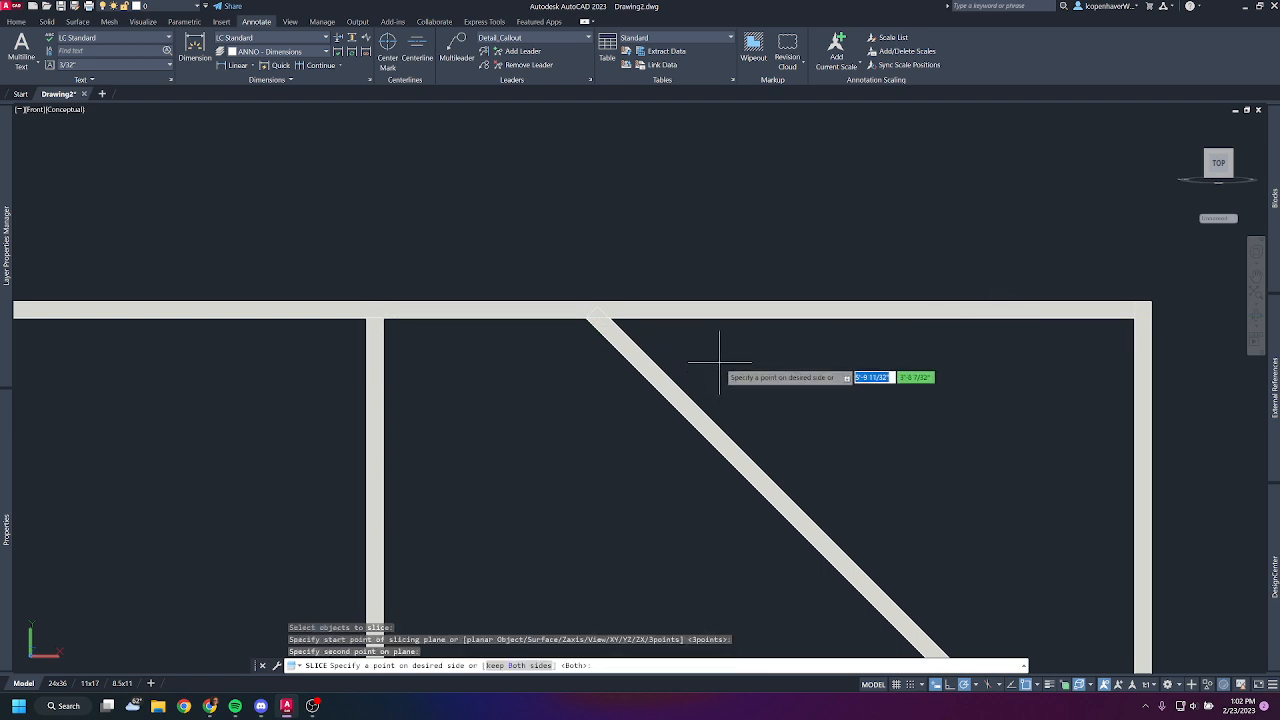
click(860, 593)
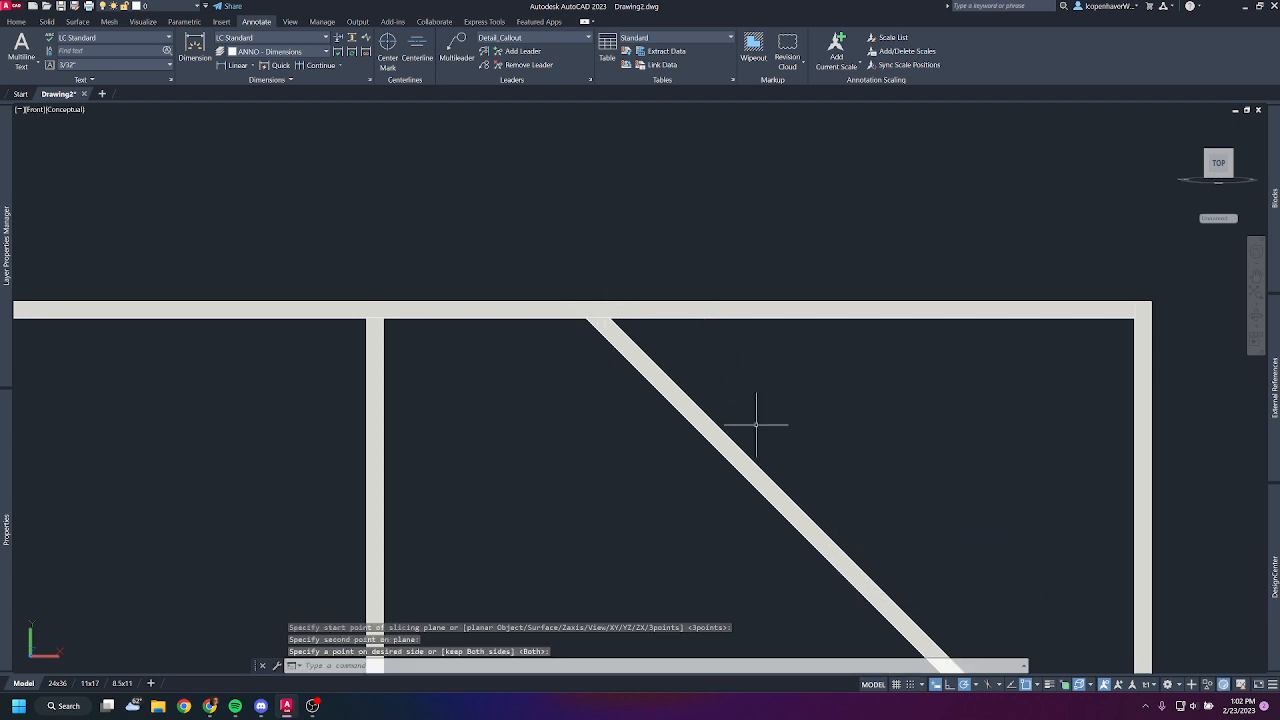
- Slice the brace's lower end along the inner face of the right post, keeping both sides
scroll(823, 429, down, 4)
middle_drag(798, 431, 603, 298)
scroll(752, 473, up, 3)
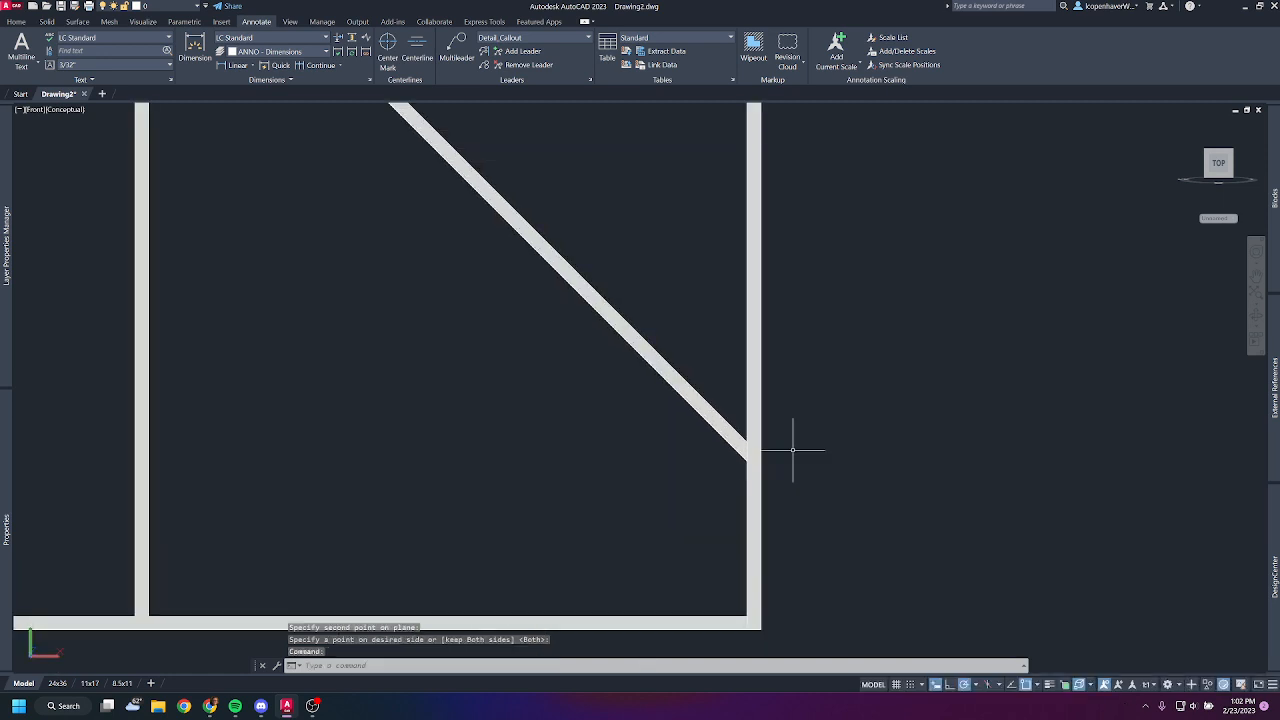
key(Return)
click(716, 403)
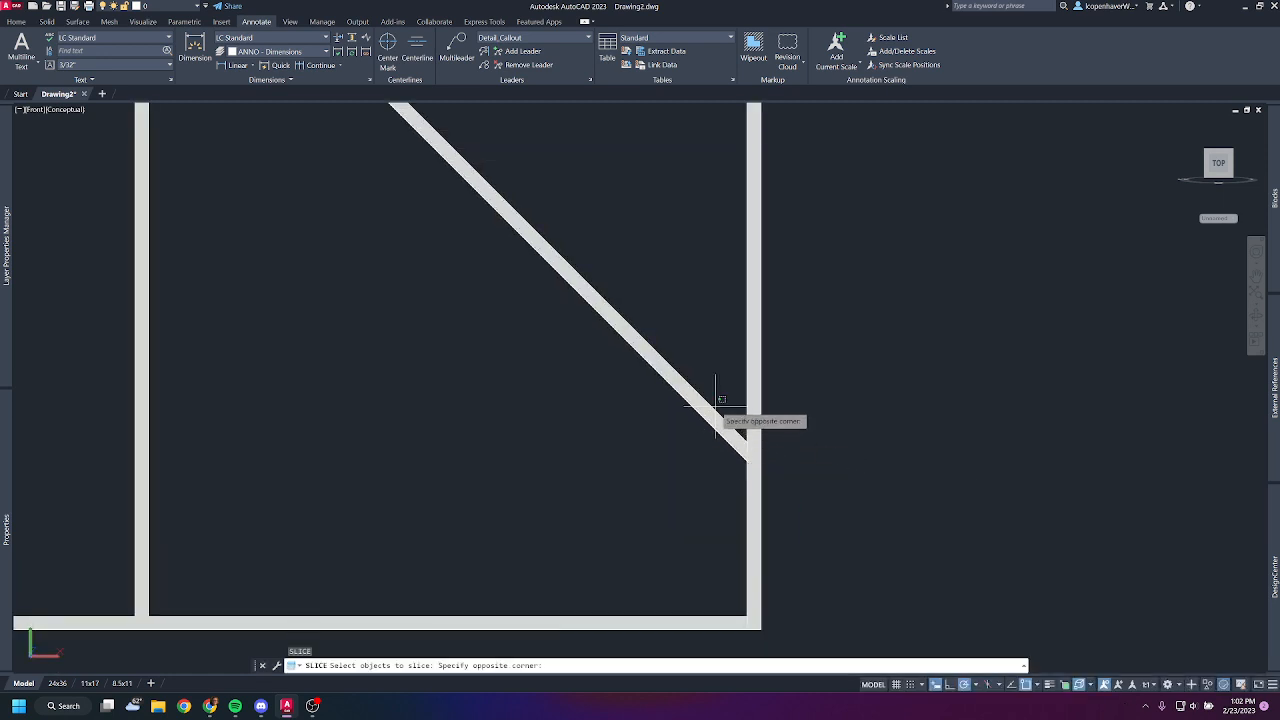
click(691, 417)
key(Return)
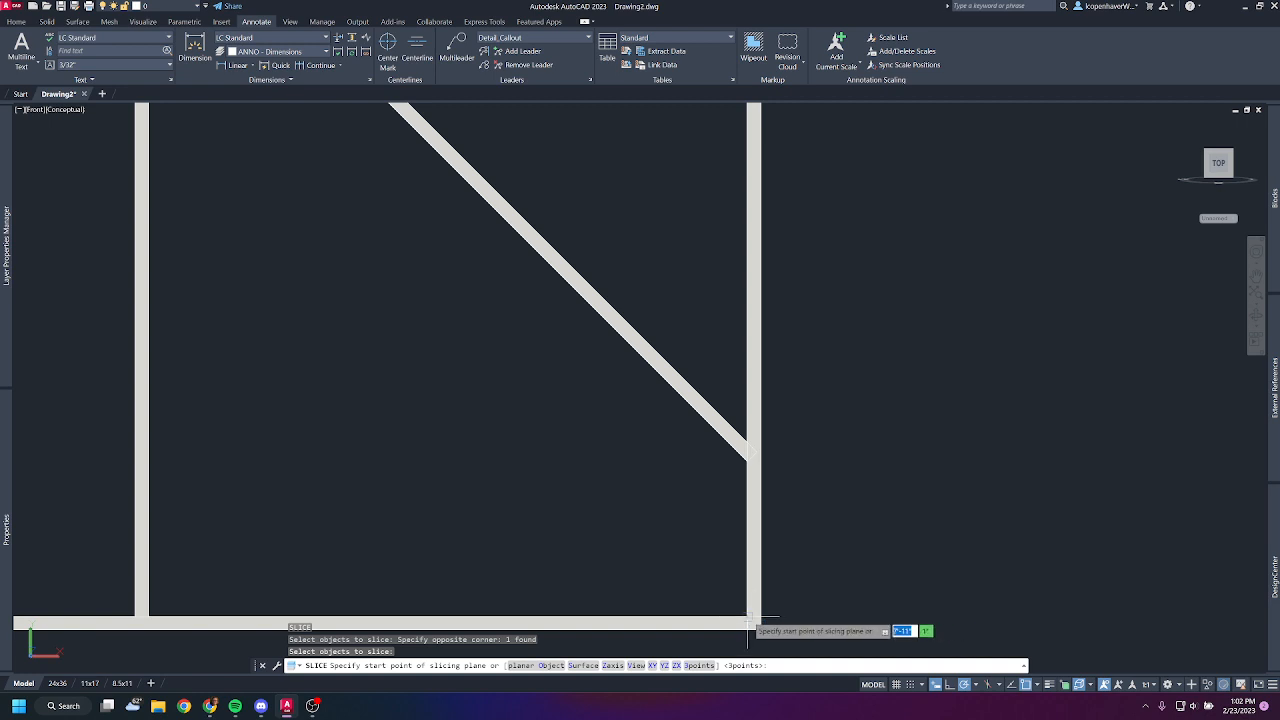
click(743, 614)
click(746, 245)
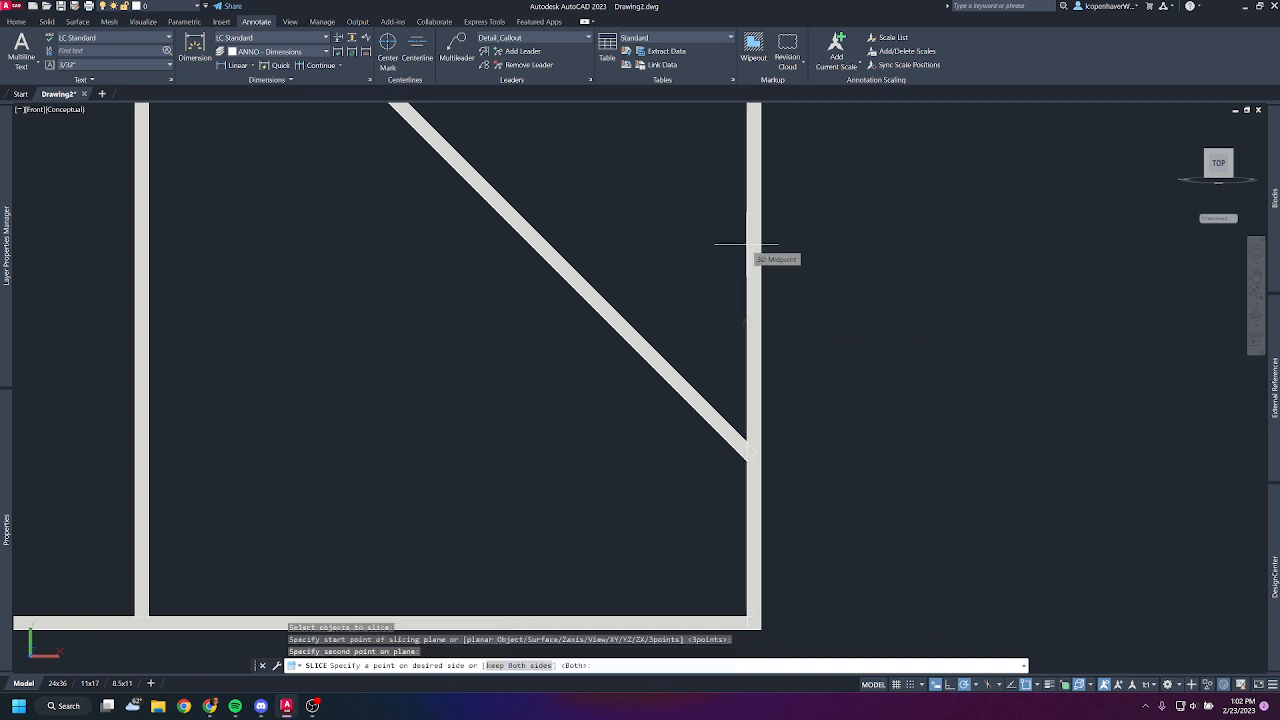
key(Return)
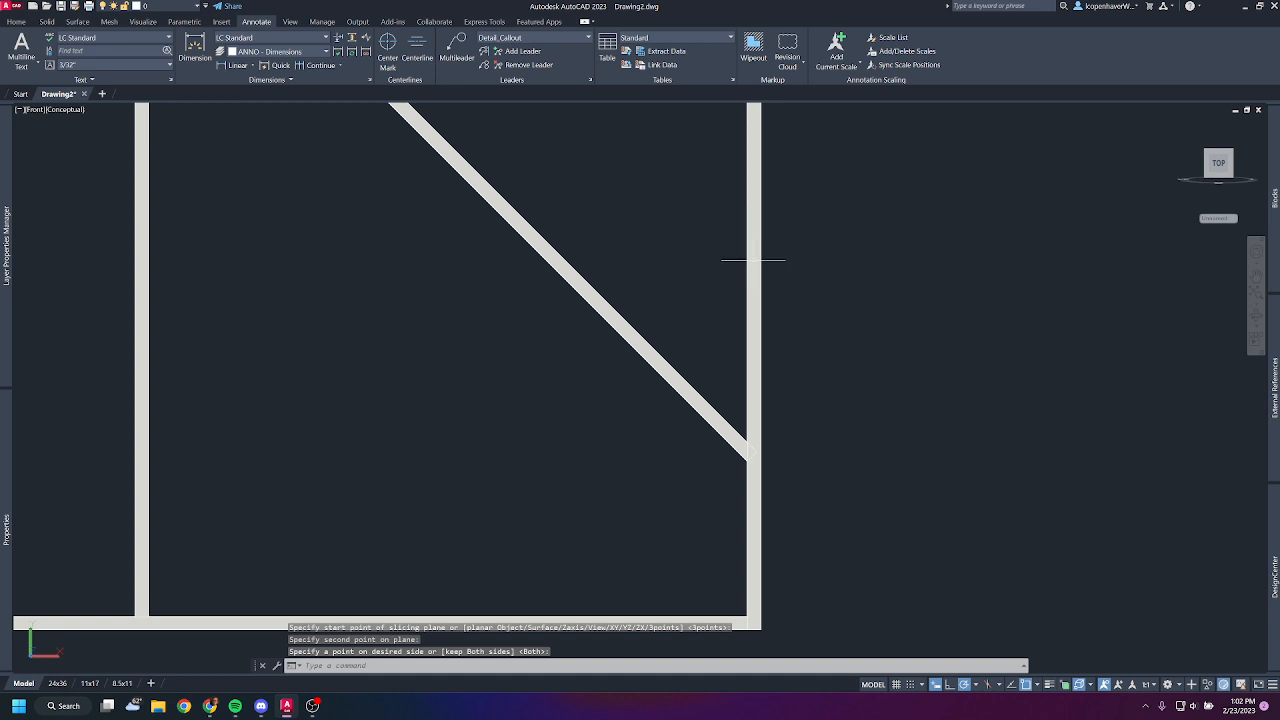
- Delete the leftover brace piece inside the right post
click(707, 534)
click(1029, 395)
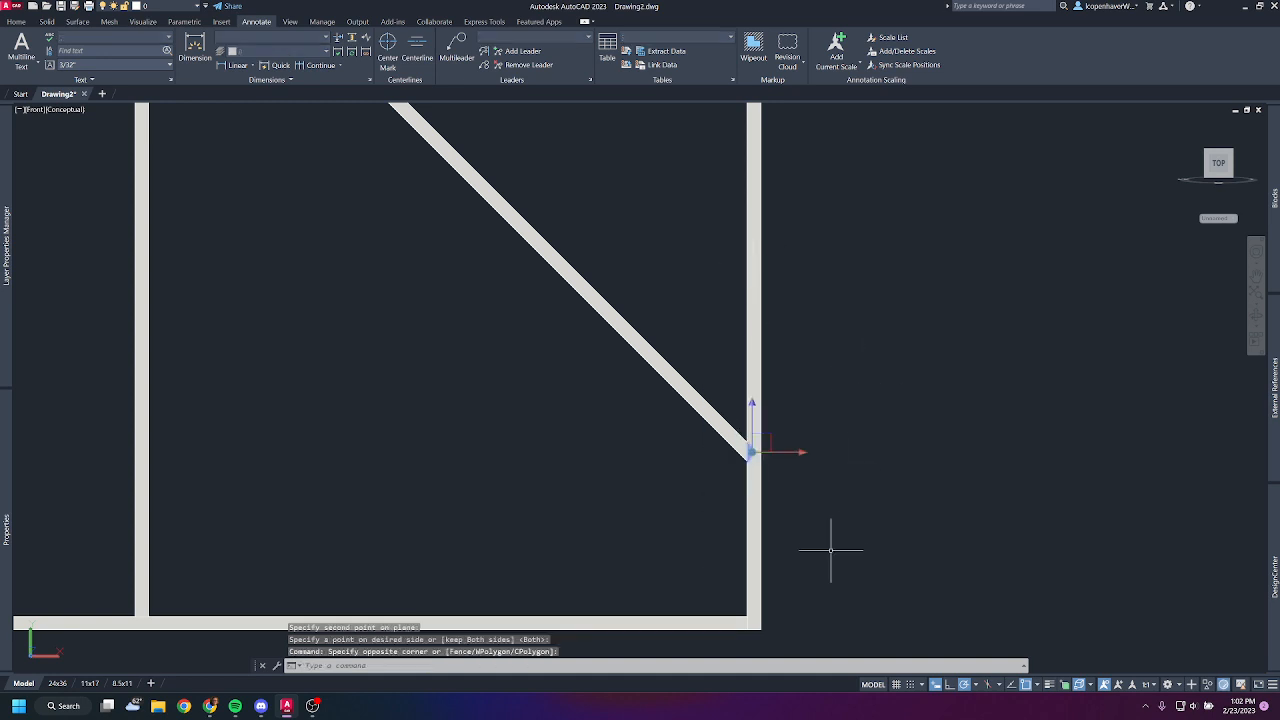
key(Delete)
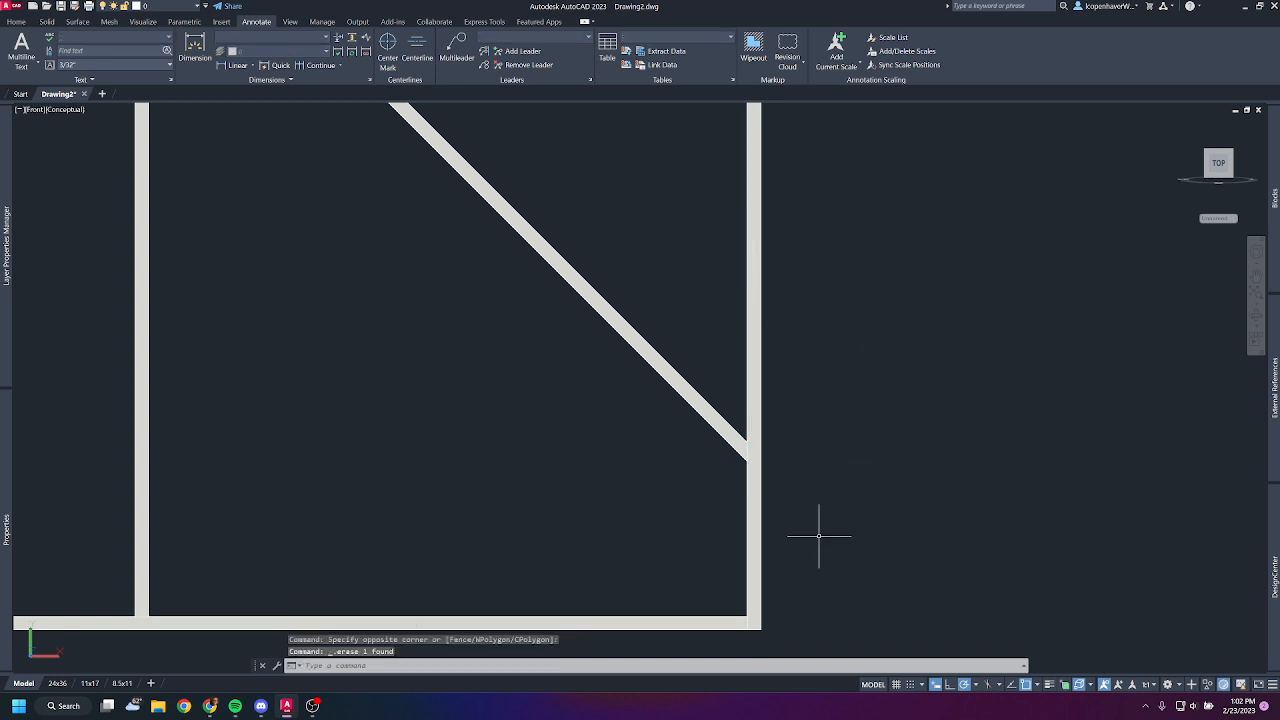
- Copy the frame's left post into the empty space to the left of the frame
scroll(819, 535, down, 4)
scroll(632, 330, up, 2)
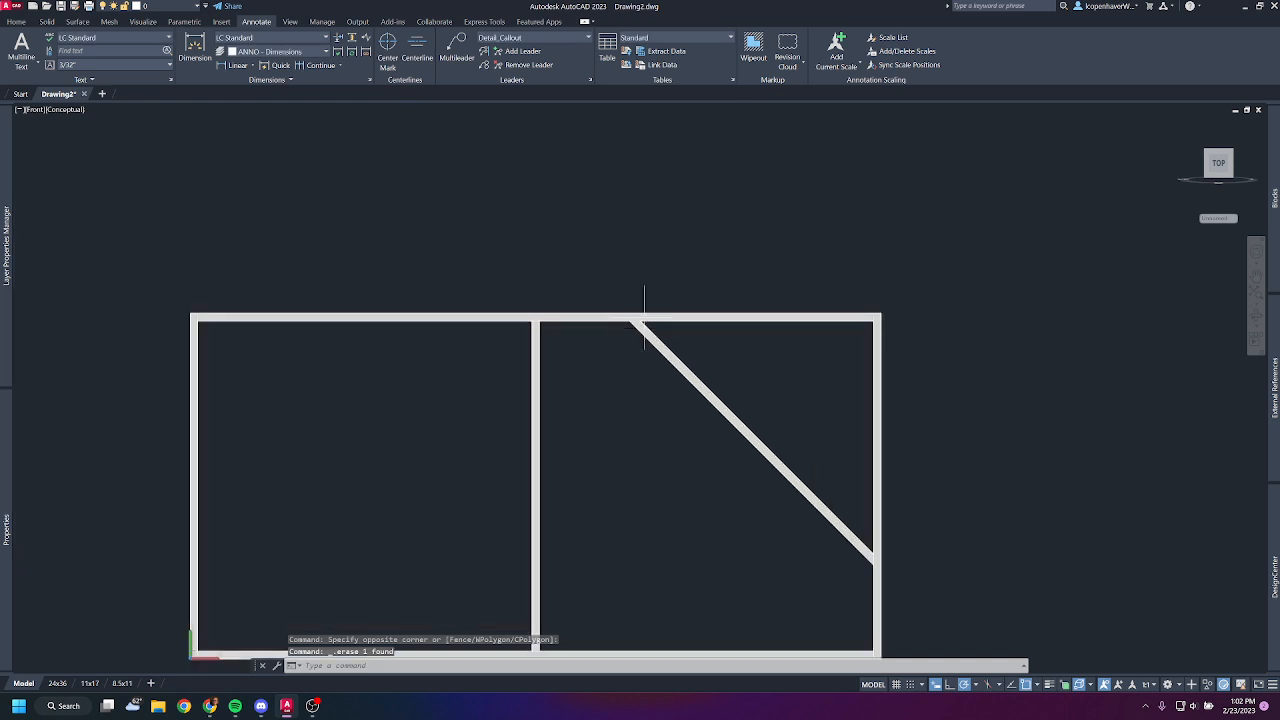
middle_drag(460, 485, 680, 424)
click(434, 417)
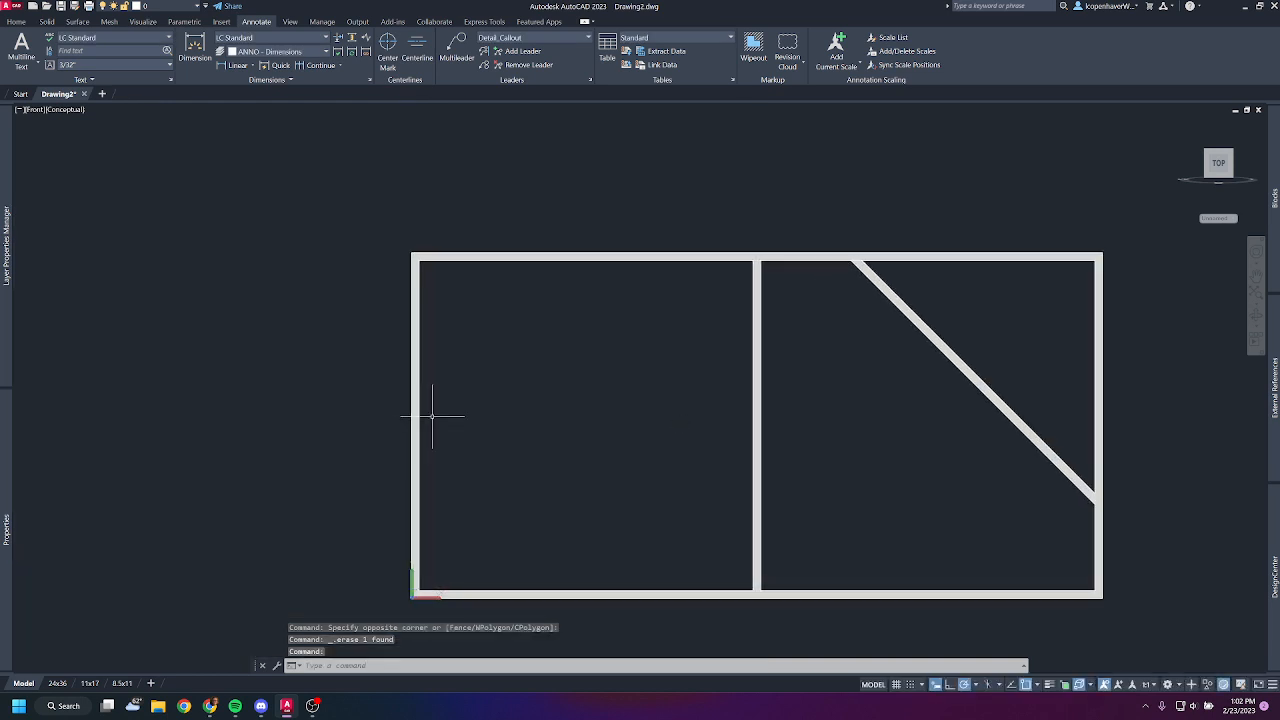
click(399, 424)
text(co)
key(Return)
click(447, 368)
middle_drag(303, 428, 720, 406)
click(455, 285)
key(Escape)
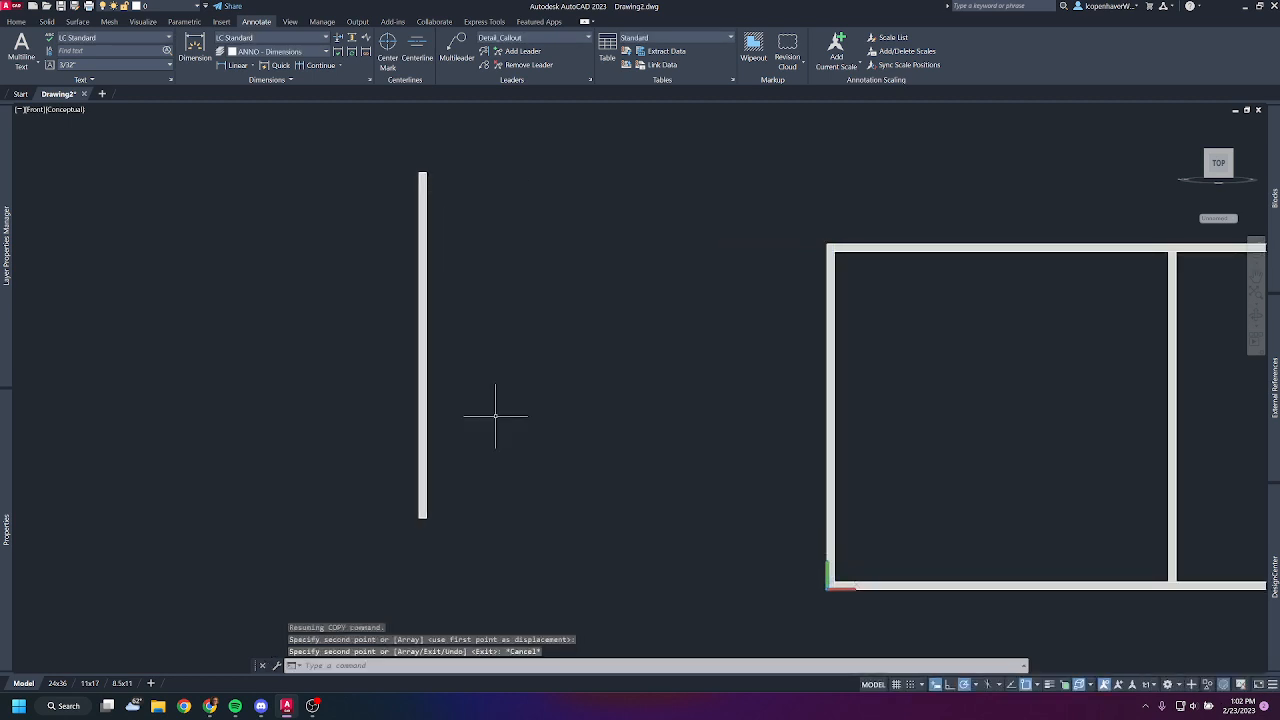
click(459, 403)
click(366, 394)
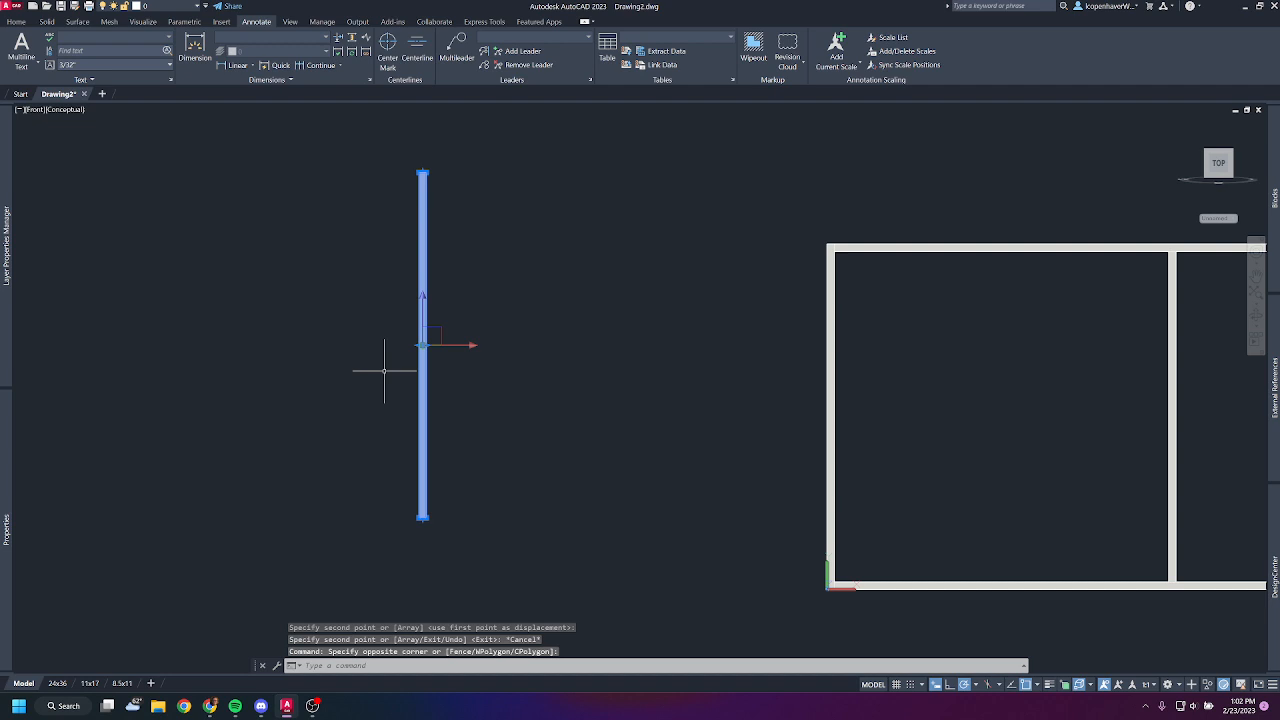
text(ro)
key(Return)
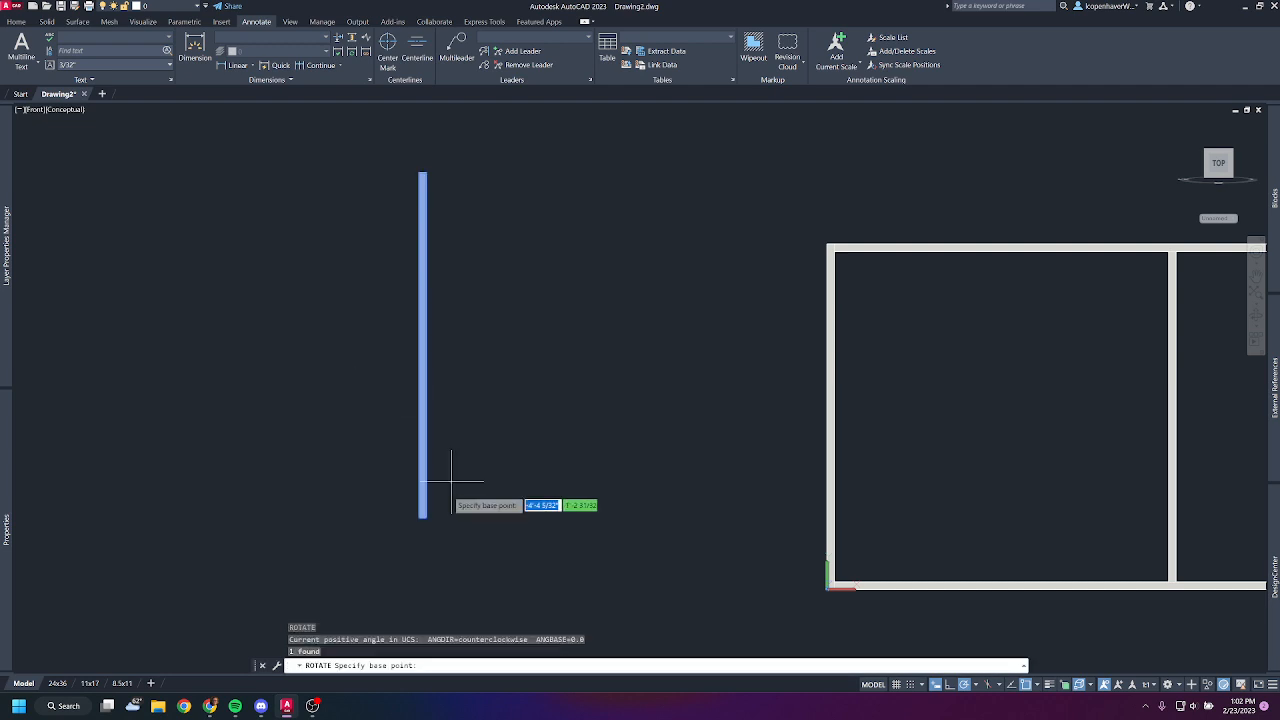
key(Escape)
- Rotate the copied post by 315 degrees about its midpoint so it slants up to the right
click(435, 410)
click(387, 408)
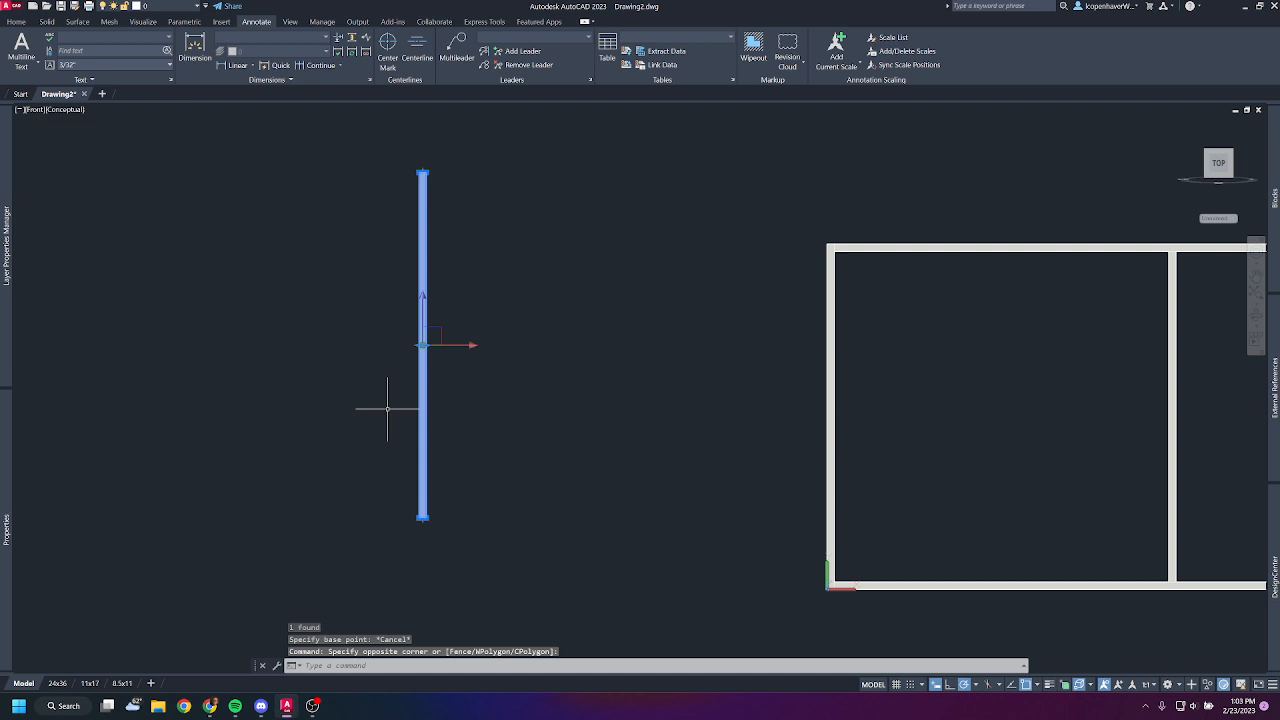
text(r)
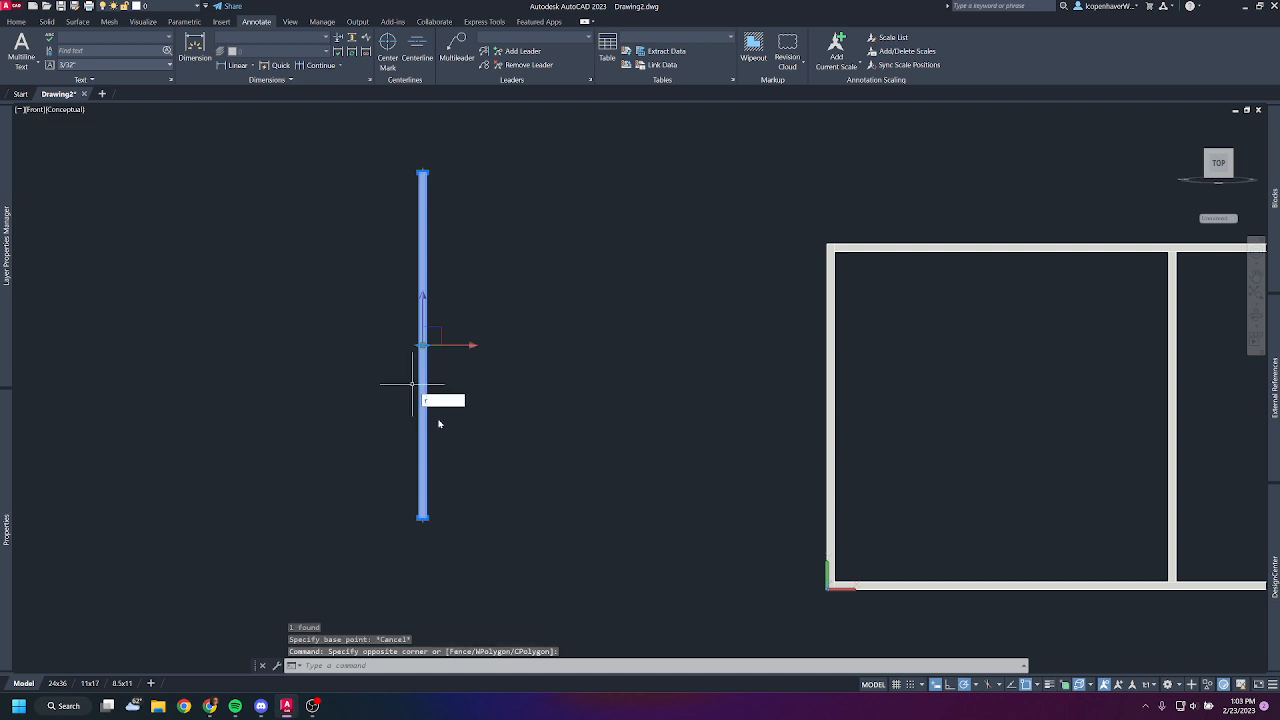
key(Return)
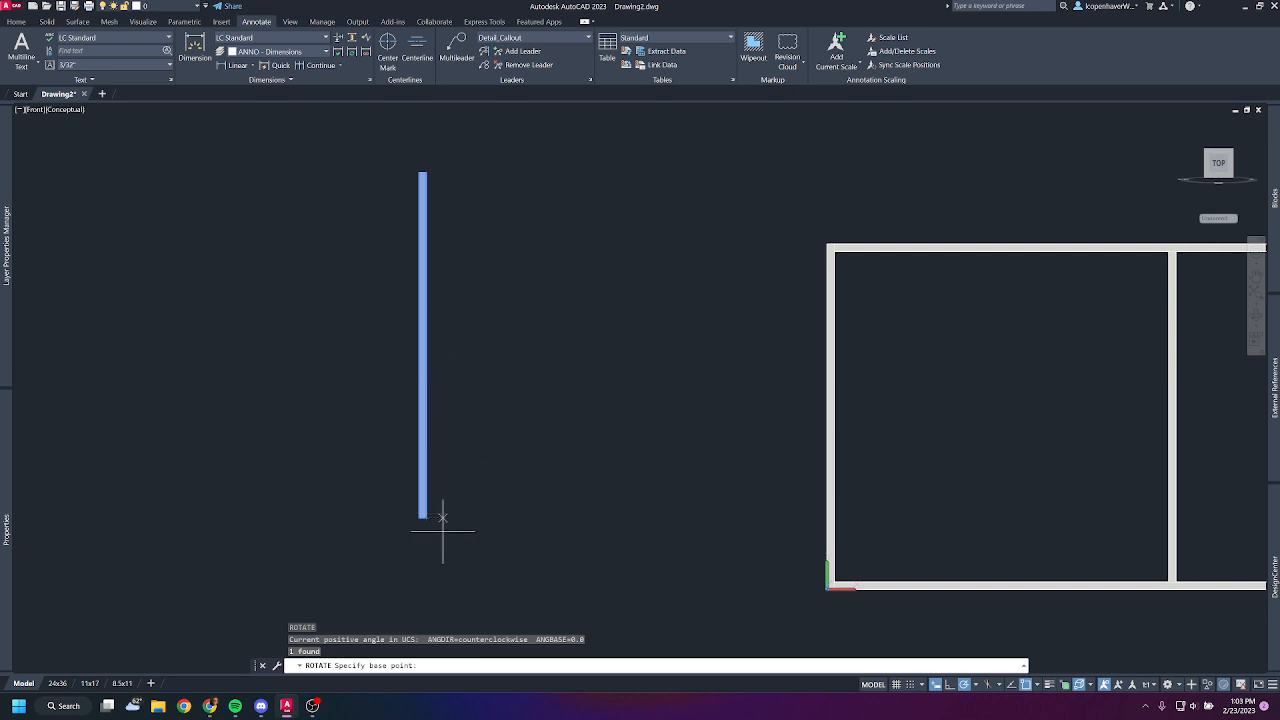
click(426, 346)
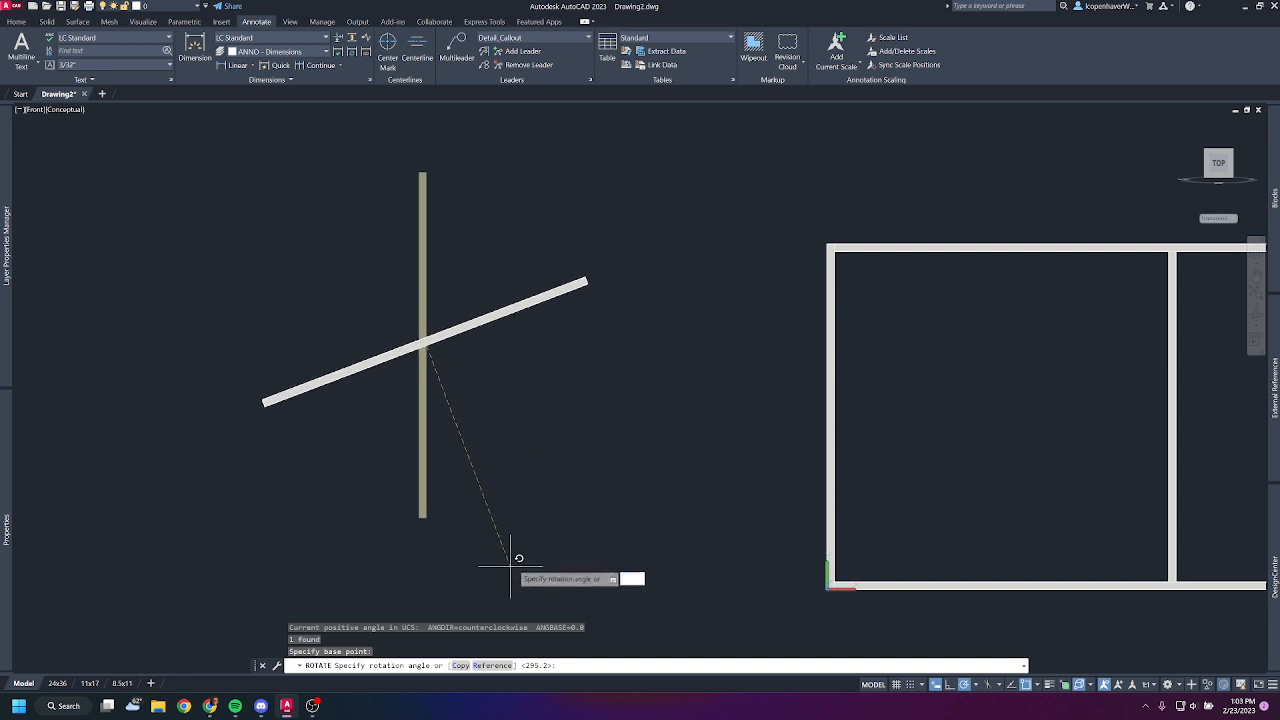
click(575, 492)
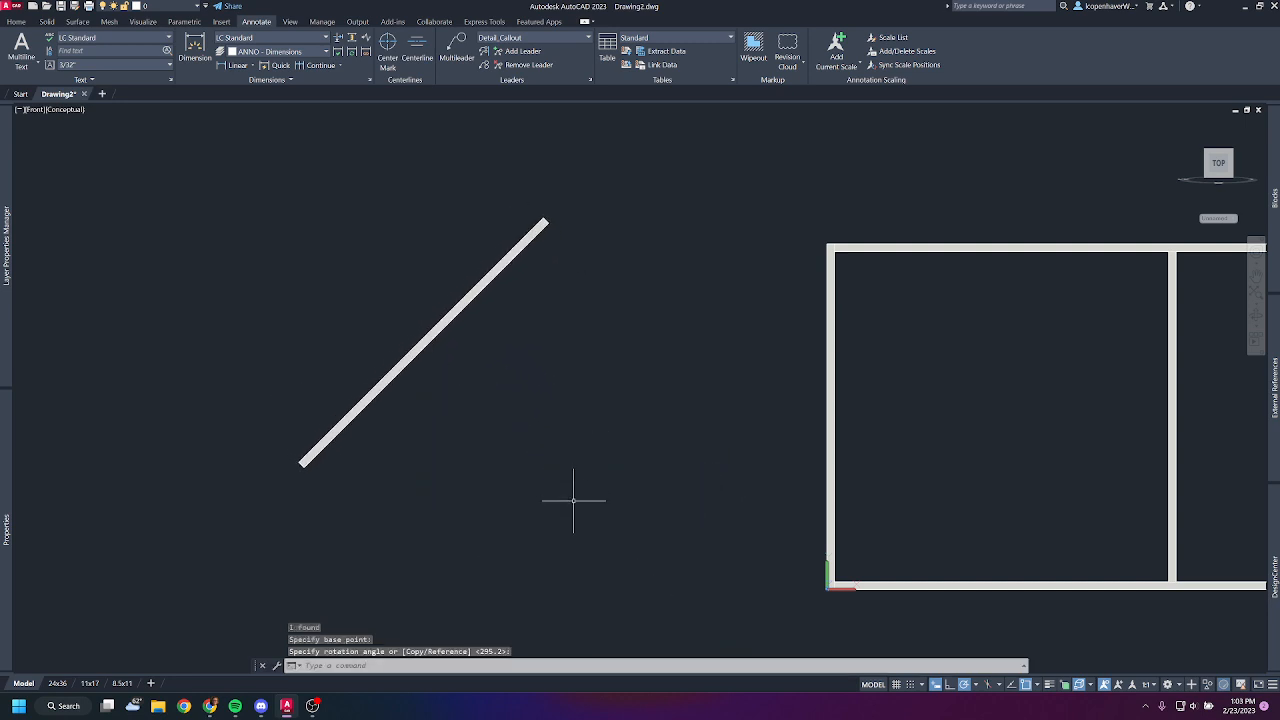
- Try rotating the slanted member to horizontal about its lower end with the Reference option, and undo the rotation
click(508, 391)
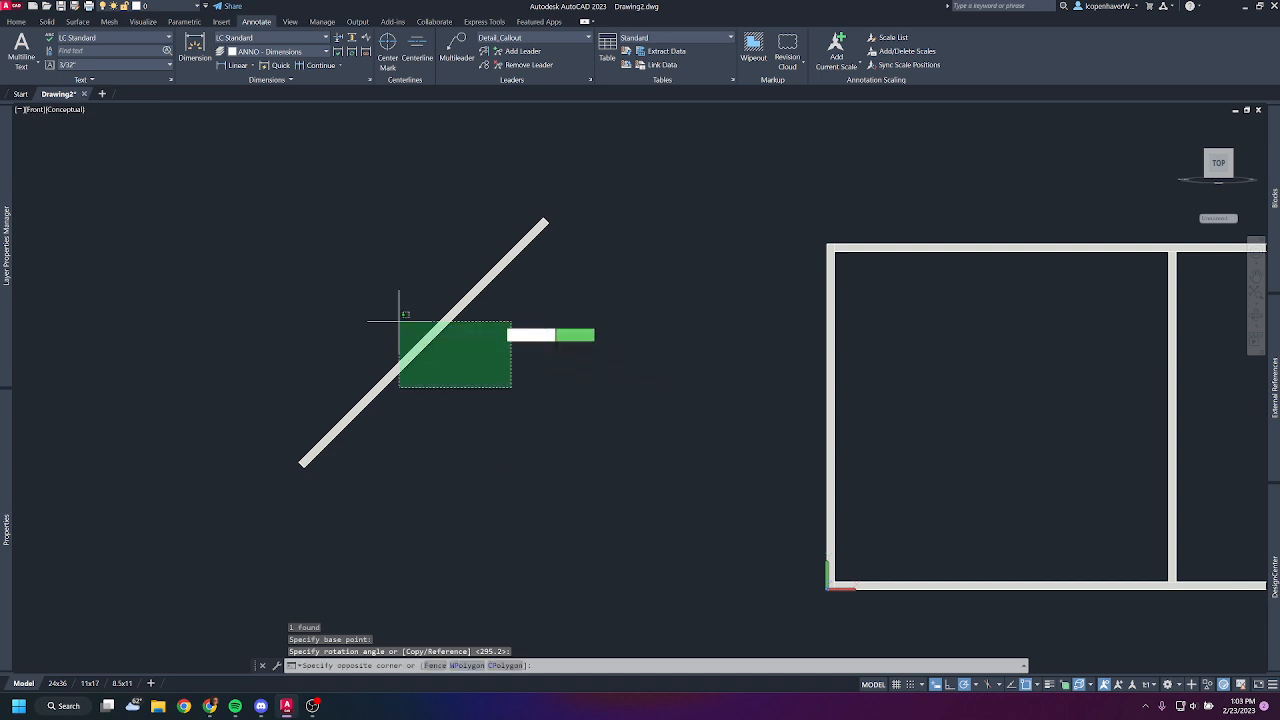
click(400, 322)
key(Return)
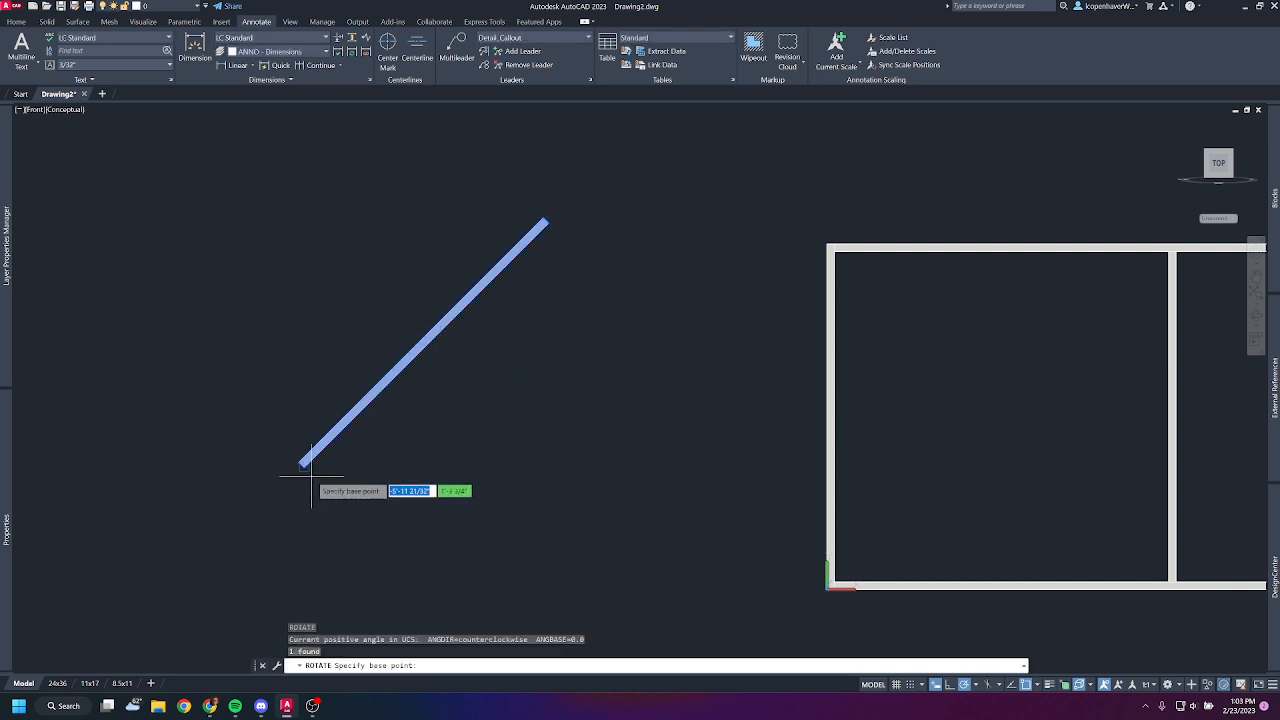
click(304, 463)
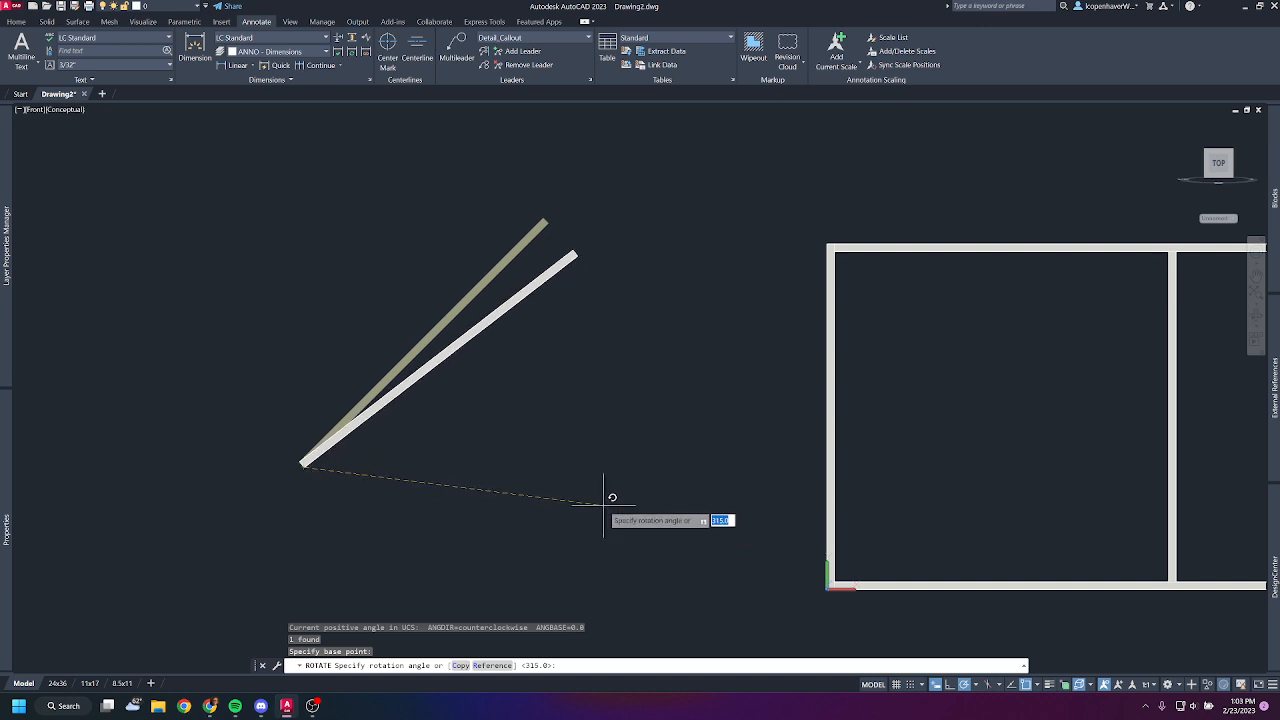
text(r)
key(Return)
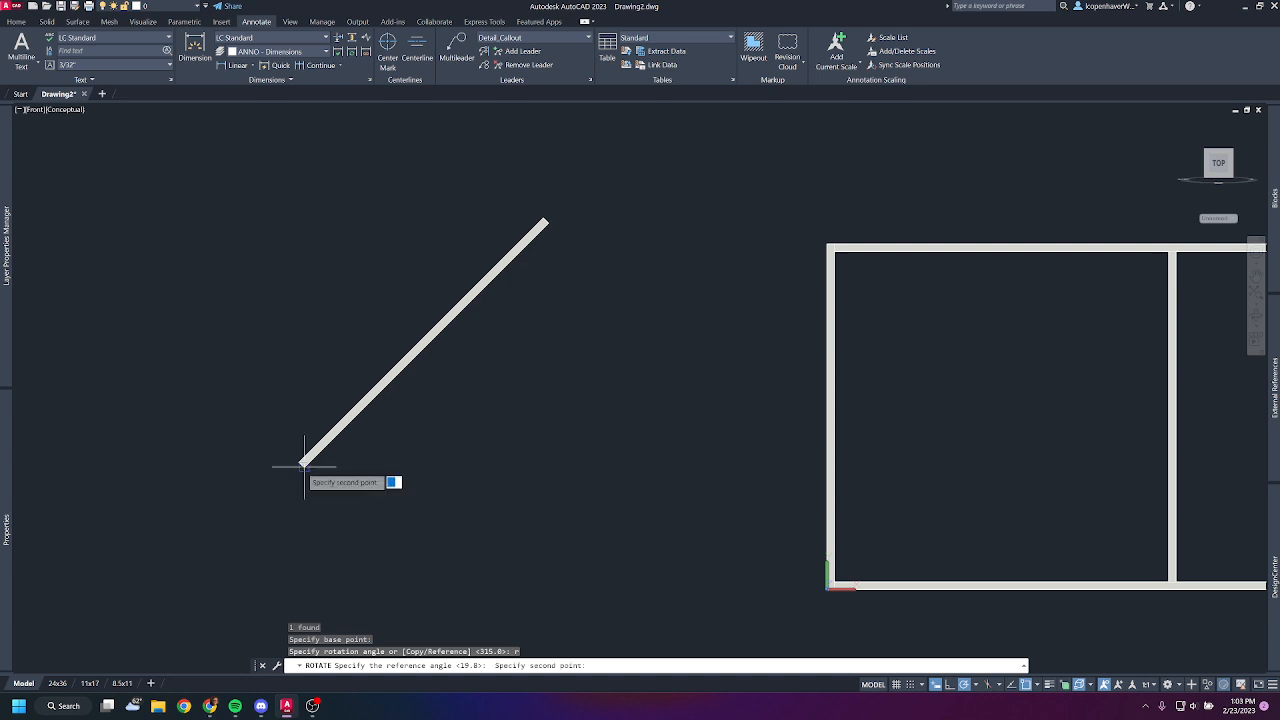
click(548, 222)
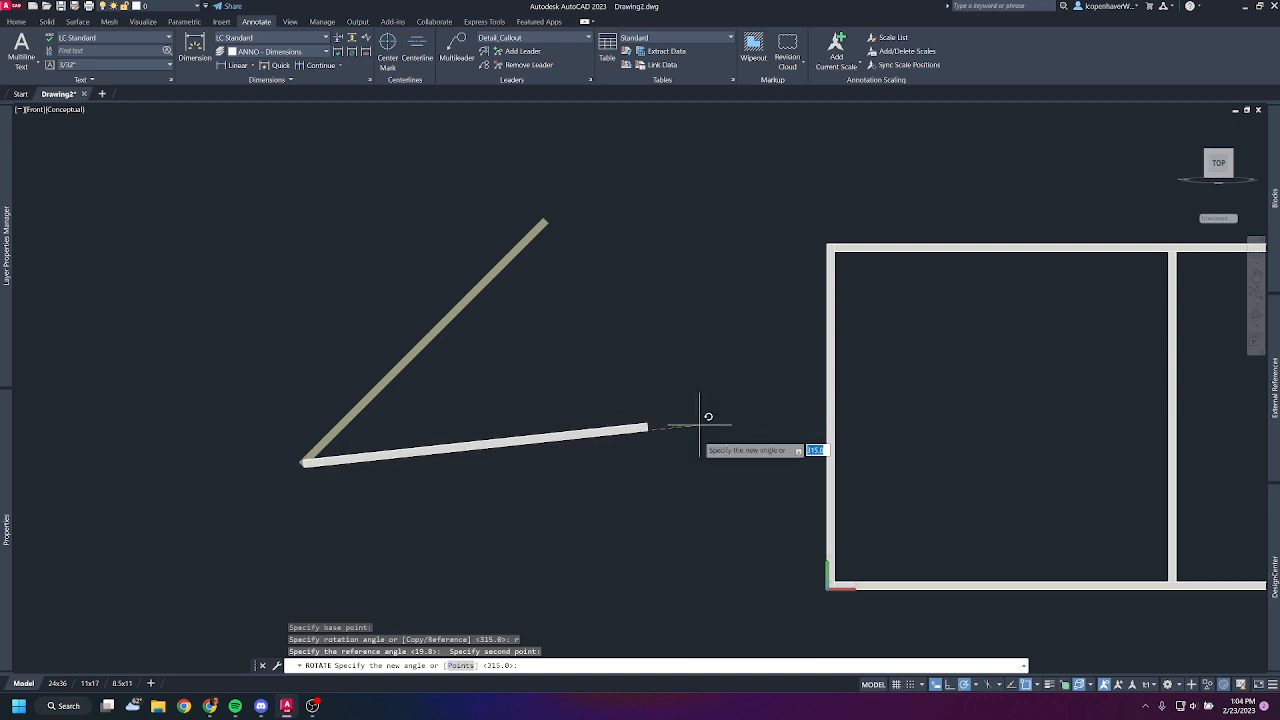
click(669, 462)
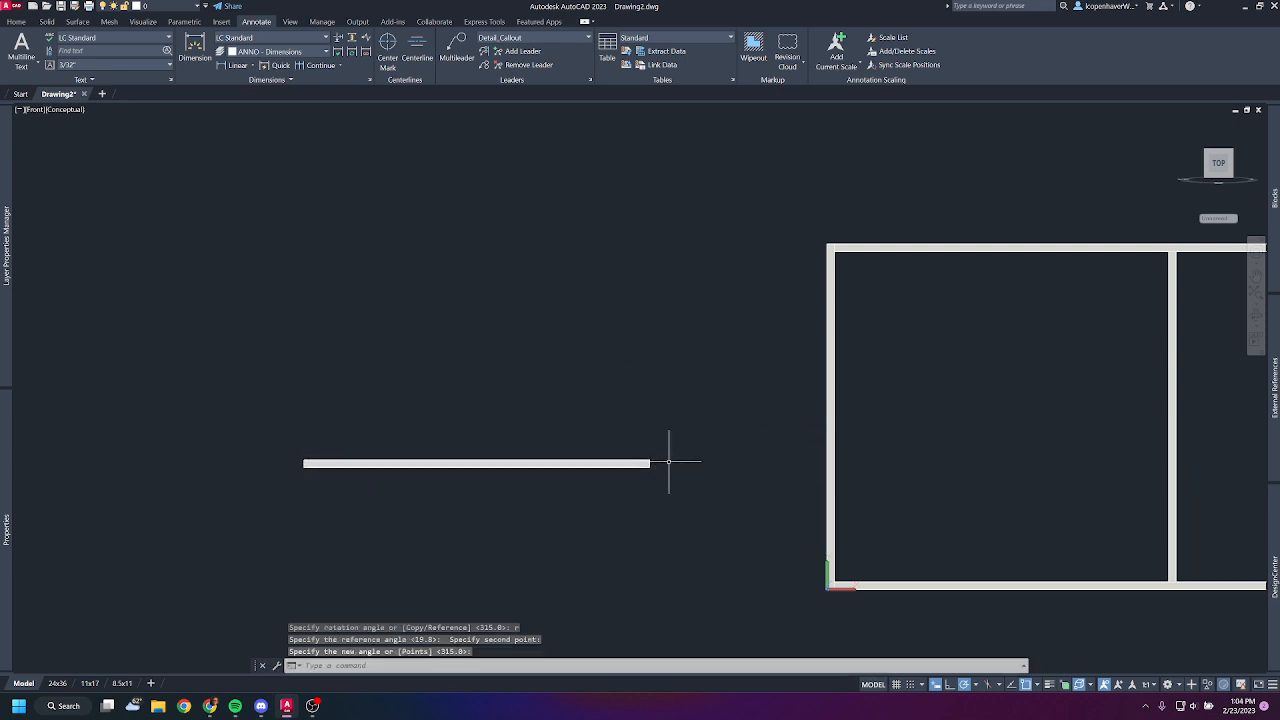
key(ctrl+z)
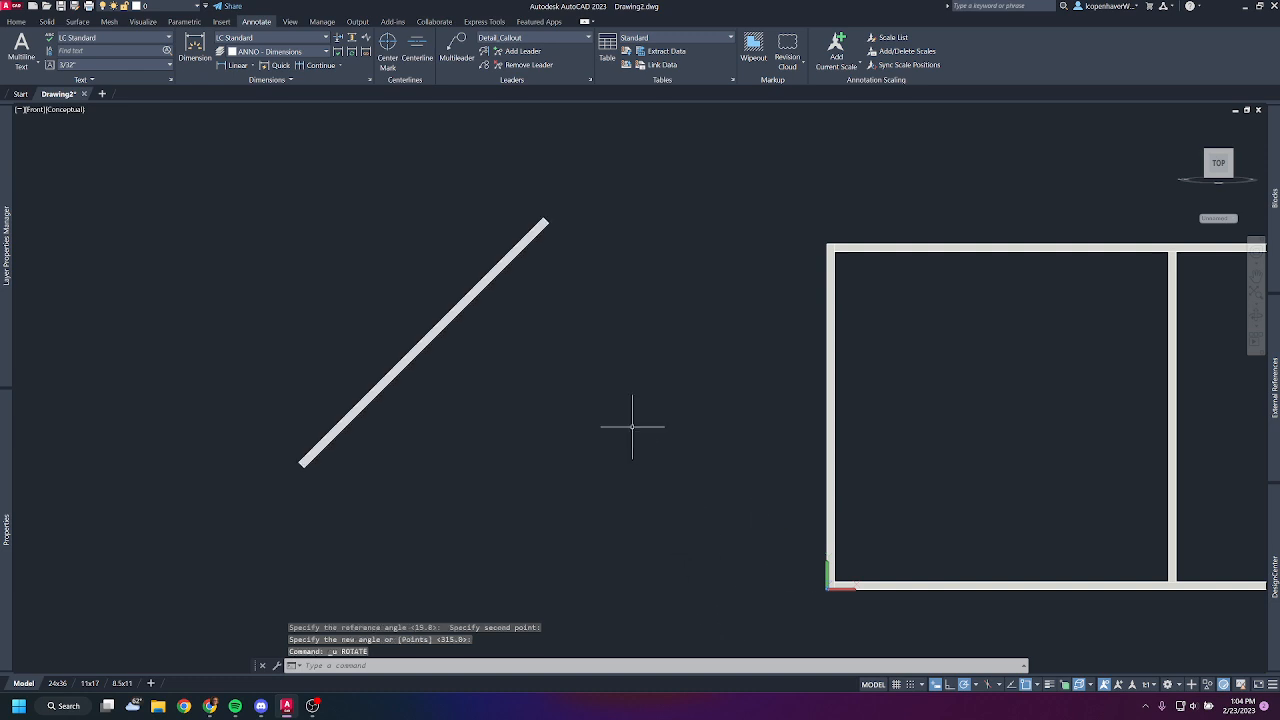
- Move the slanted member by its lower end's left corner onto the frame's upper-left inner corner
drag(545, 350, 399, 307)
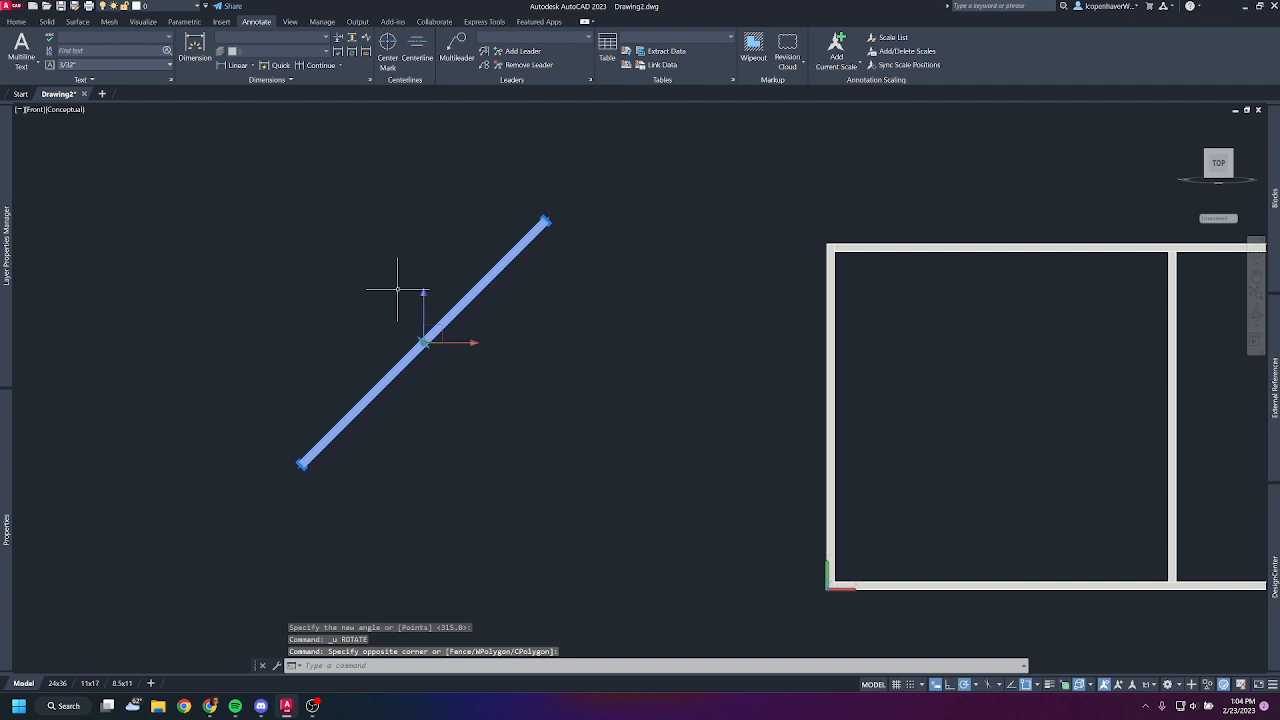
text(m)
key(Return)
scroll(325, 488, up, 4)
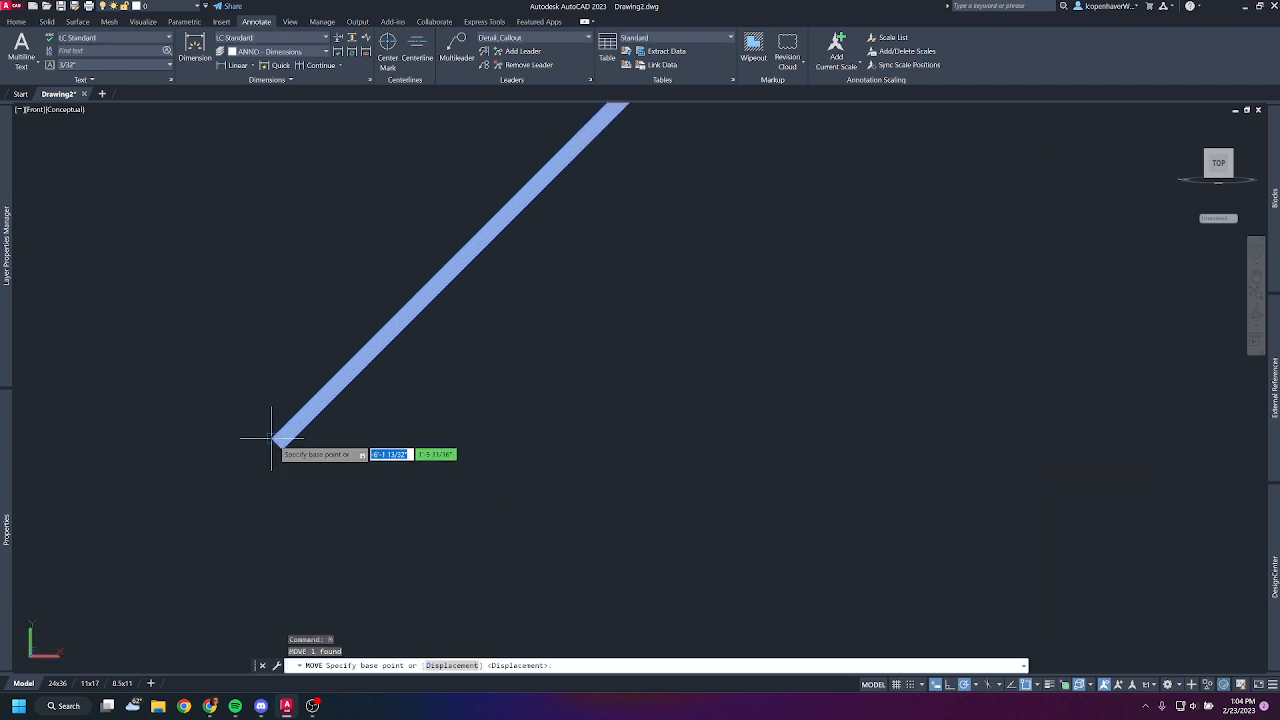
click(272, 438)
scroll(450, 495, down, 5)
scroll(727, 388, up, 5)
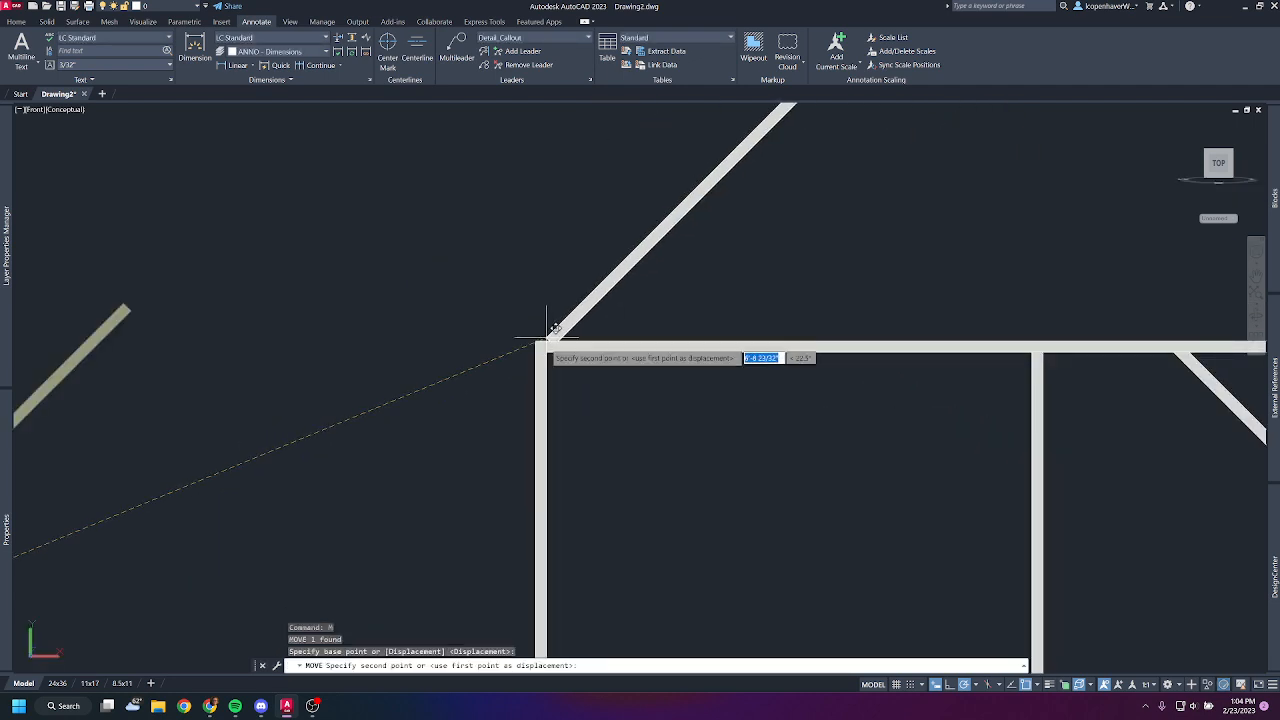
click(548, 348)
- Move the slanted member straight down using the .y filter, so its upper tip meets the underside of the frame's top member
click(672, 252)
click(620, 229)
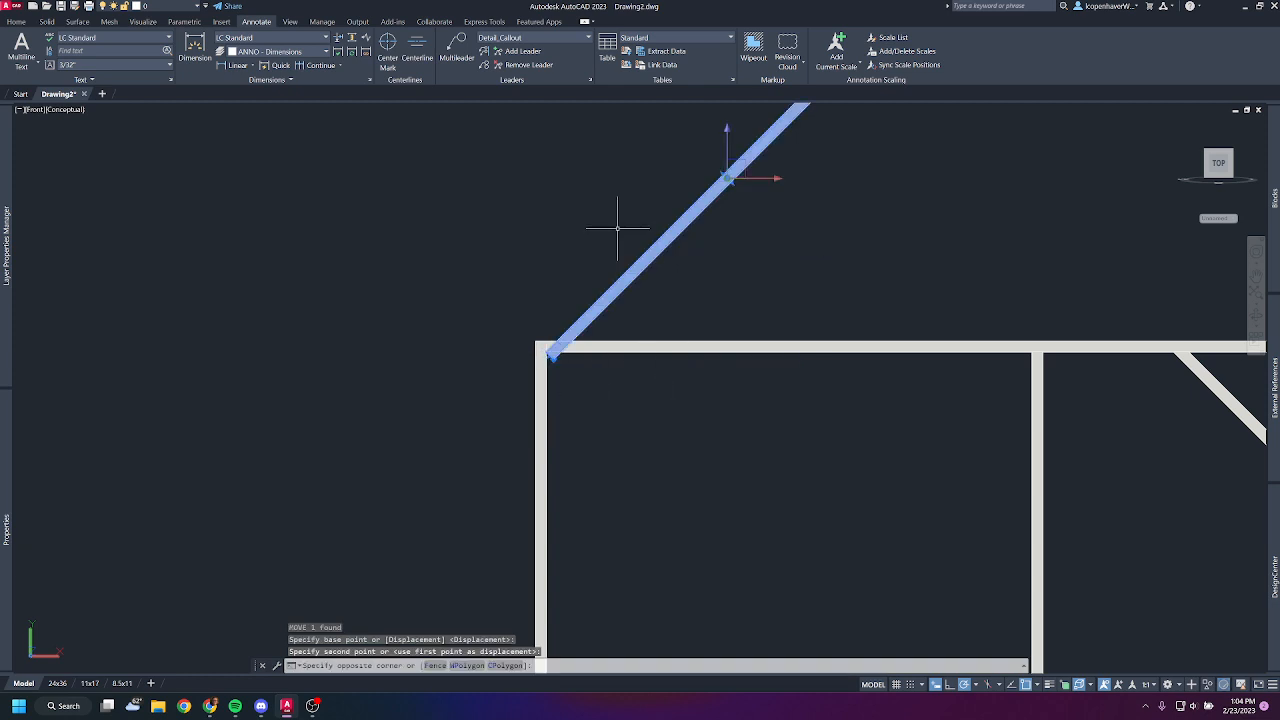
middle_drag(735, 306, 731, 449)
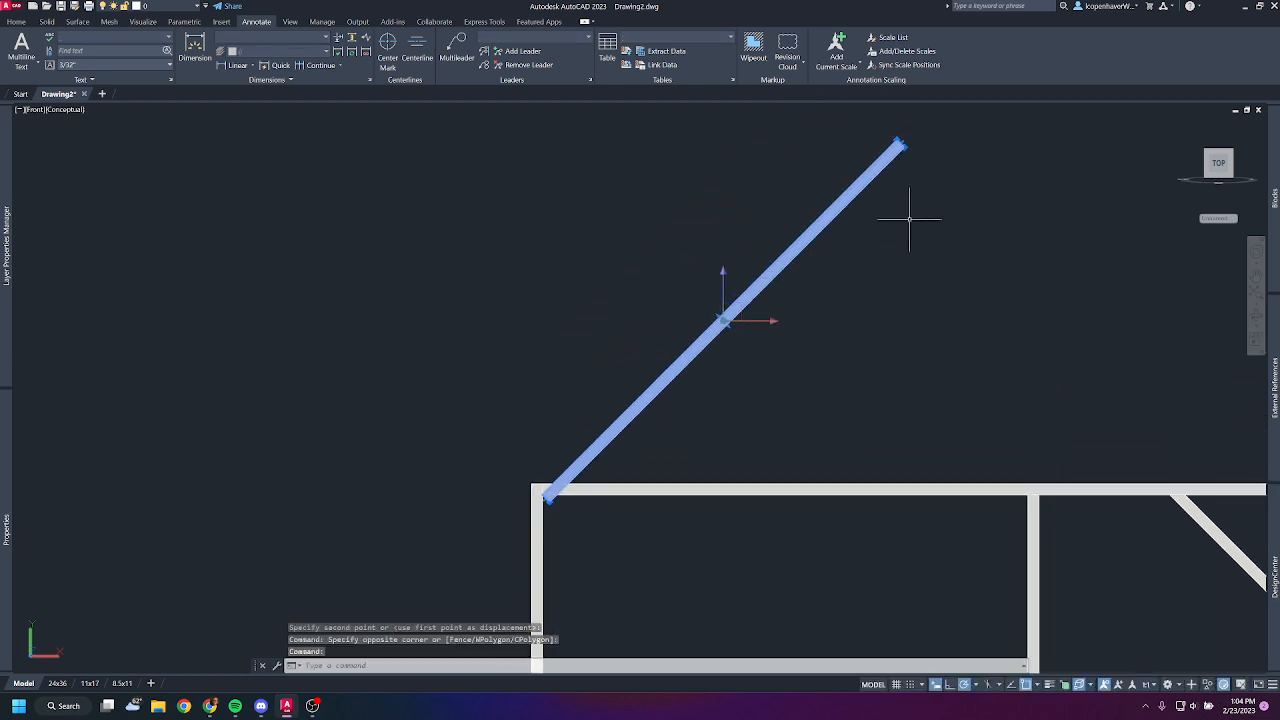
text(m)
key(Return)
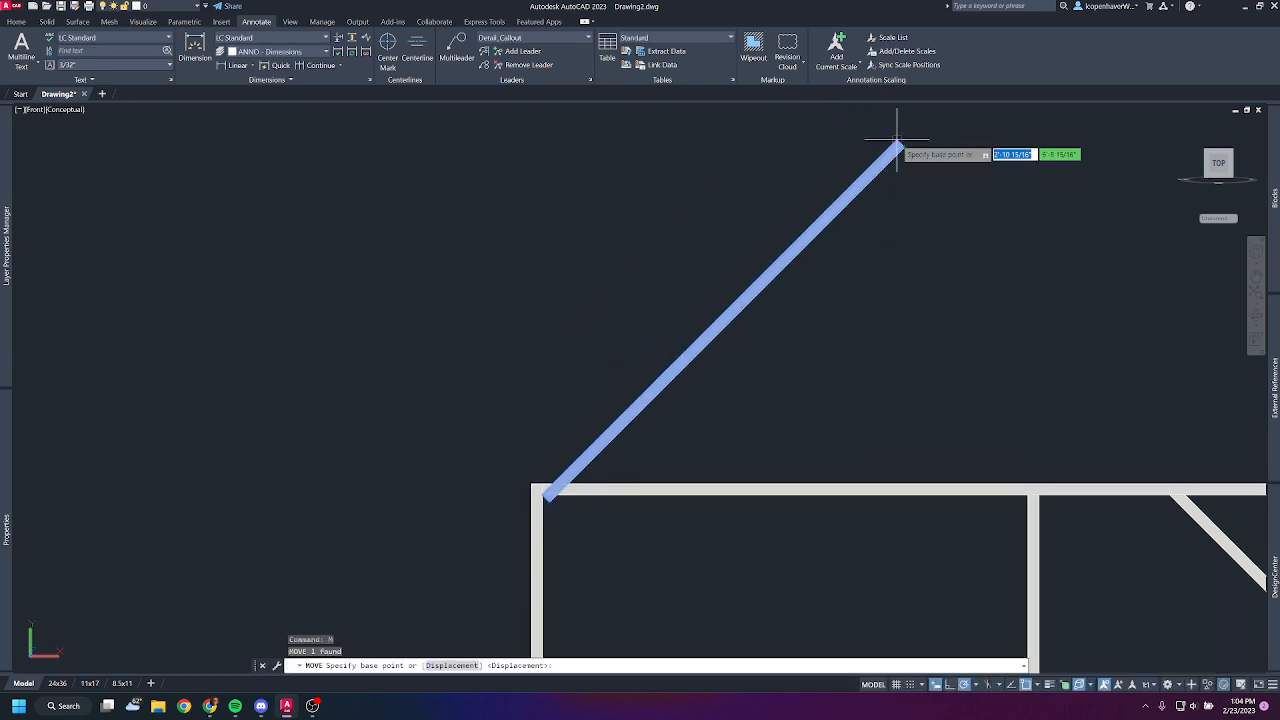
click(897, 140)
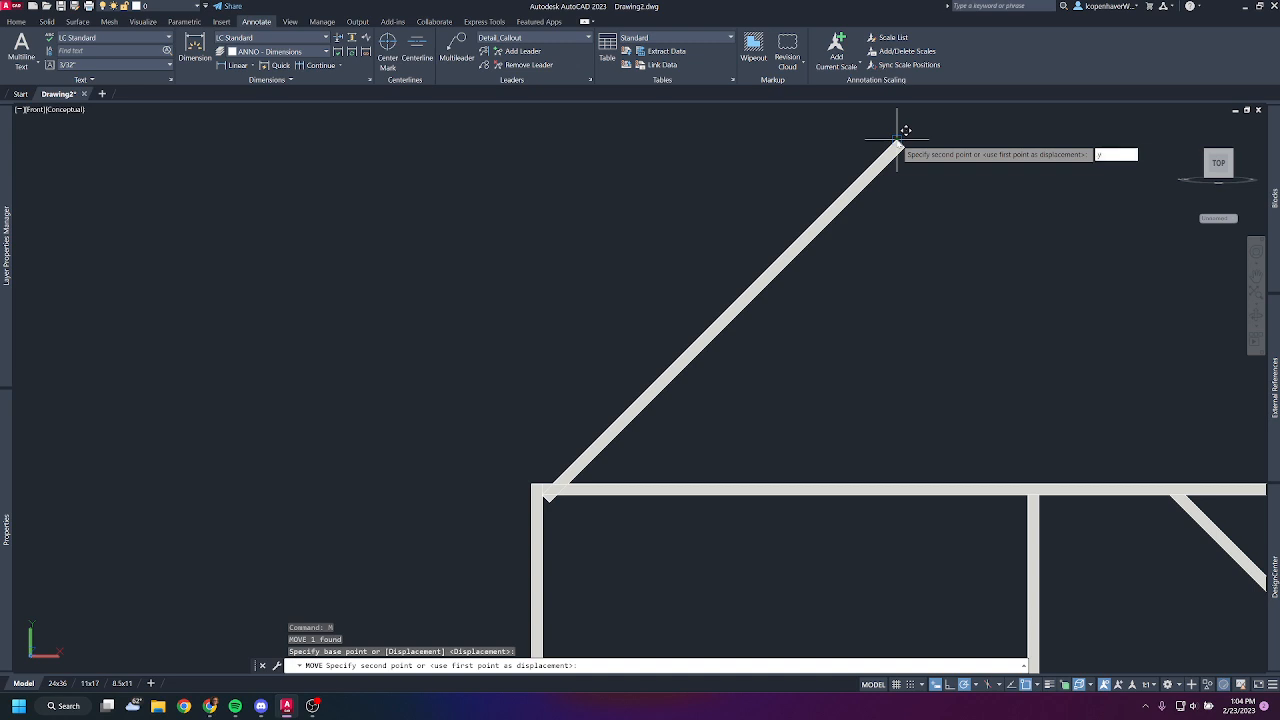
text(.y)
key(Return)
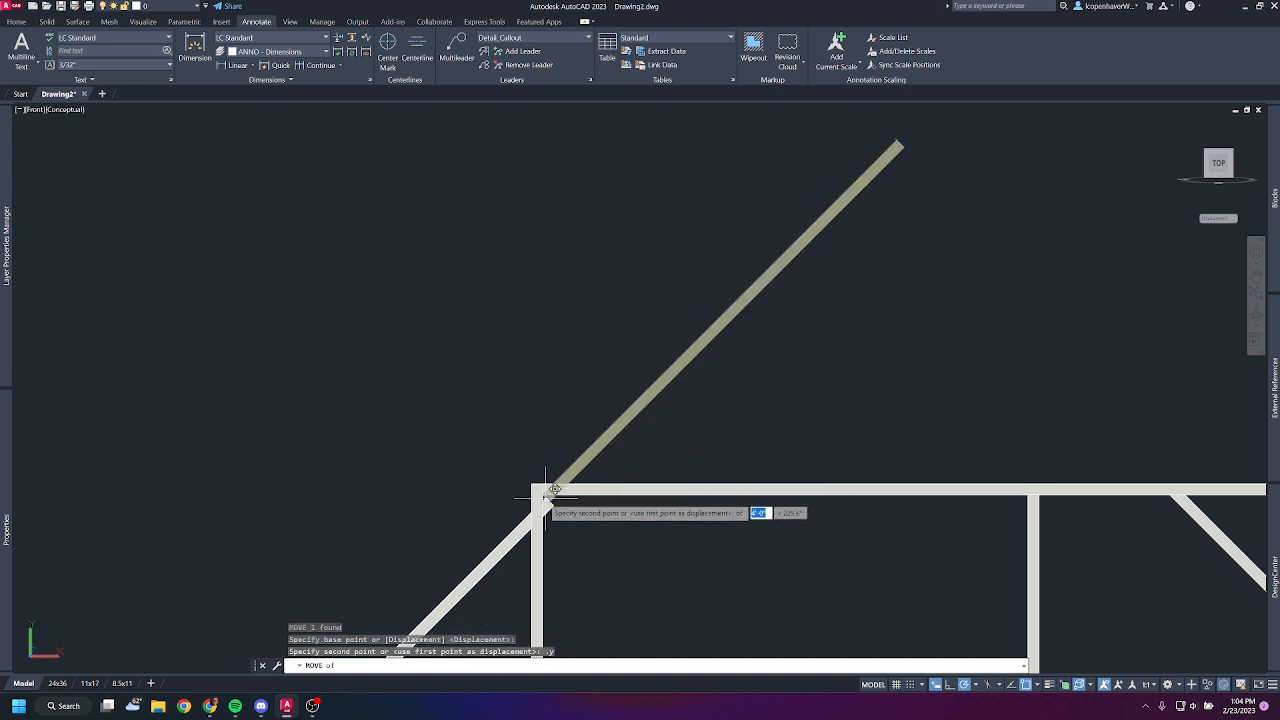
scroll(546, 490, up, 5)
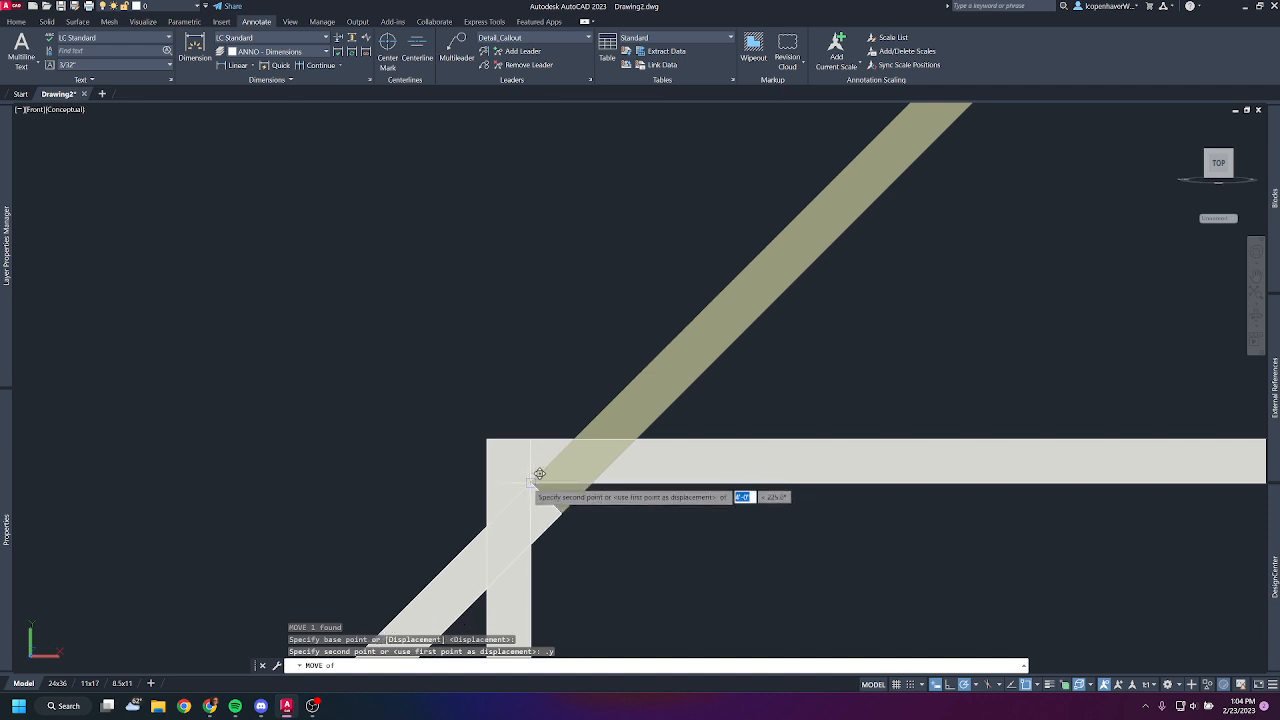
click(539, 473)
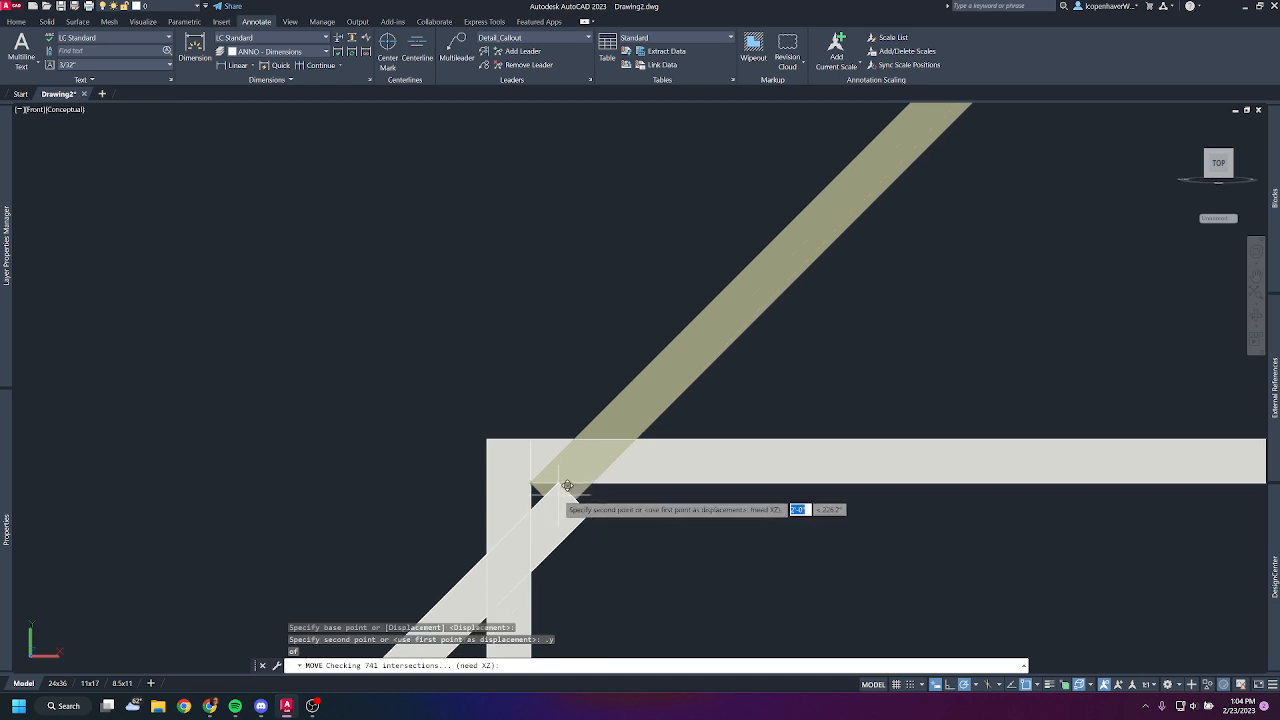
scroll(706, 488, down, 4)
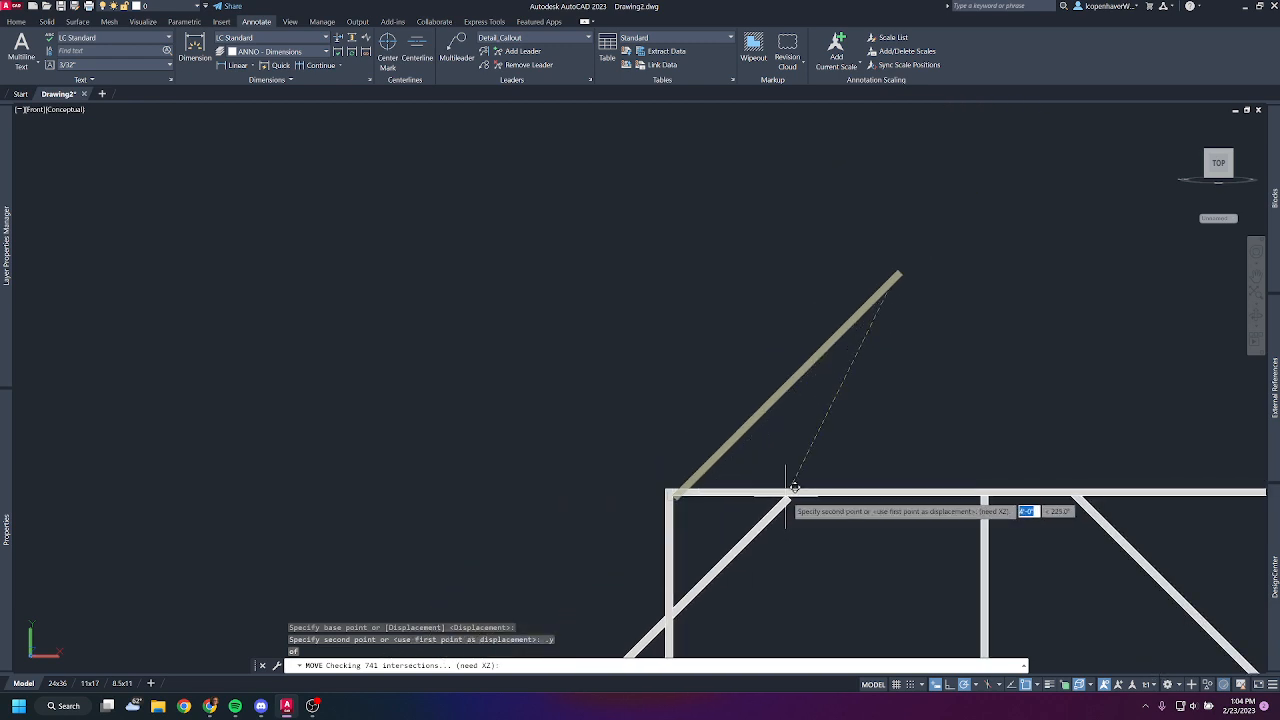
click(899, 268)
scroll(831, 487, down, 3)
middle_drag(831, 487, 762, 300)
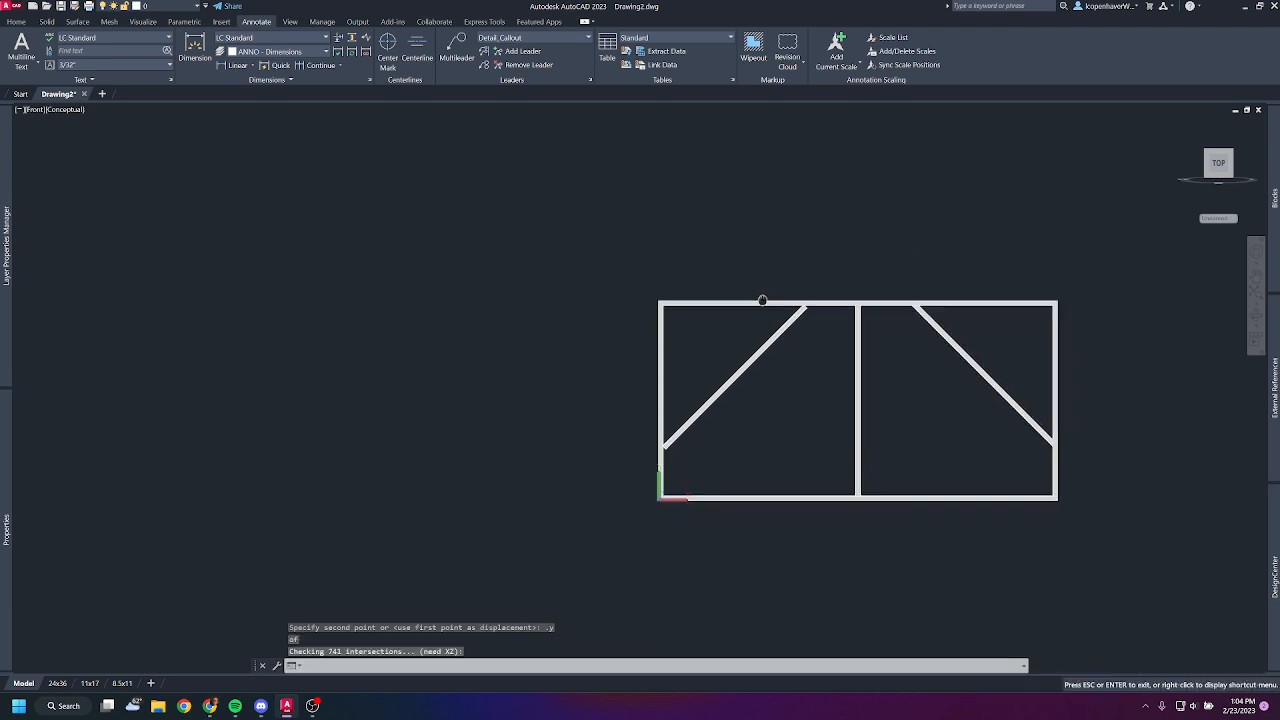
- Move the brace horizontally using the .x filter, so its lowest corner sits on the left post's inner face
scroll(664, 380, up, 10)
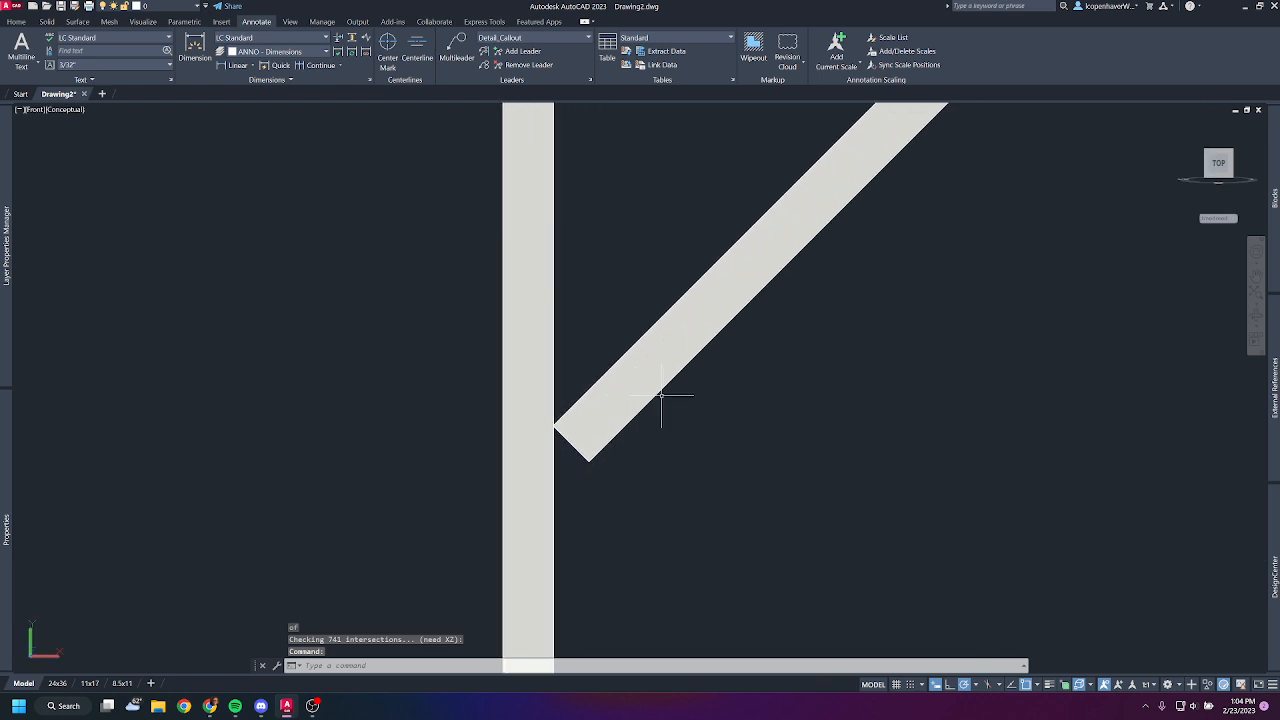
scroll(661, 396, down, 5)
click(787, 262)
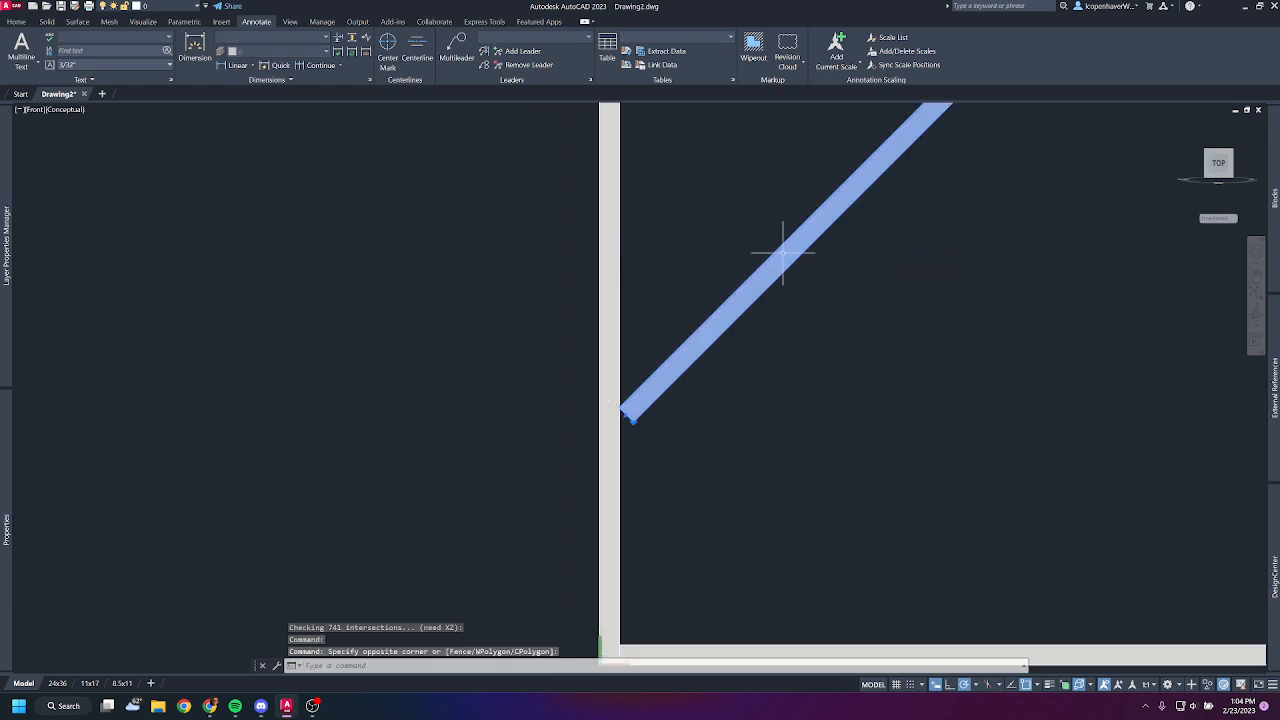
click(783, 253)
text(m)
key(Return)
click(634, 413)
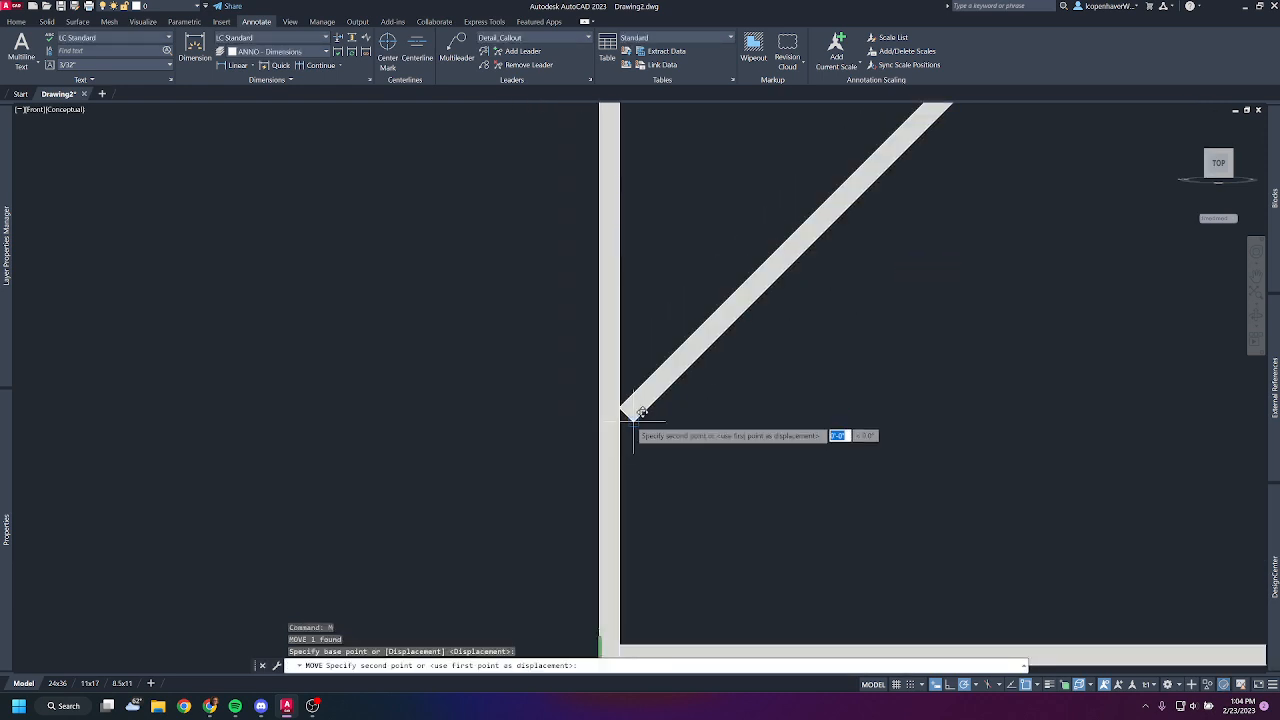
key(Return)
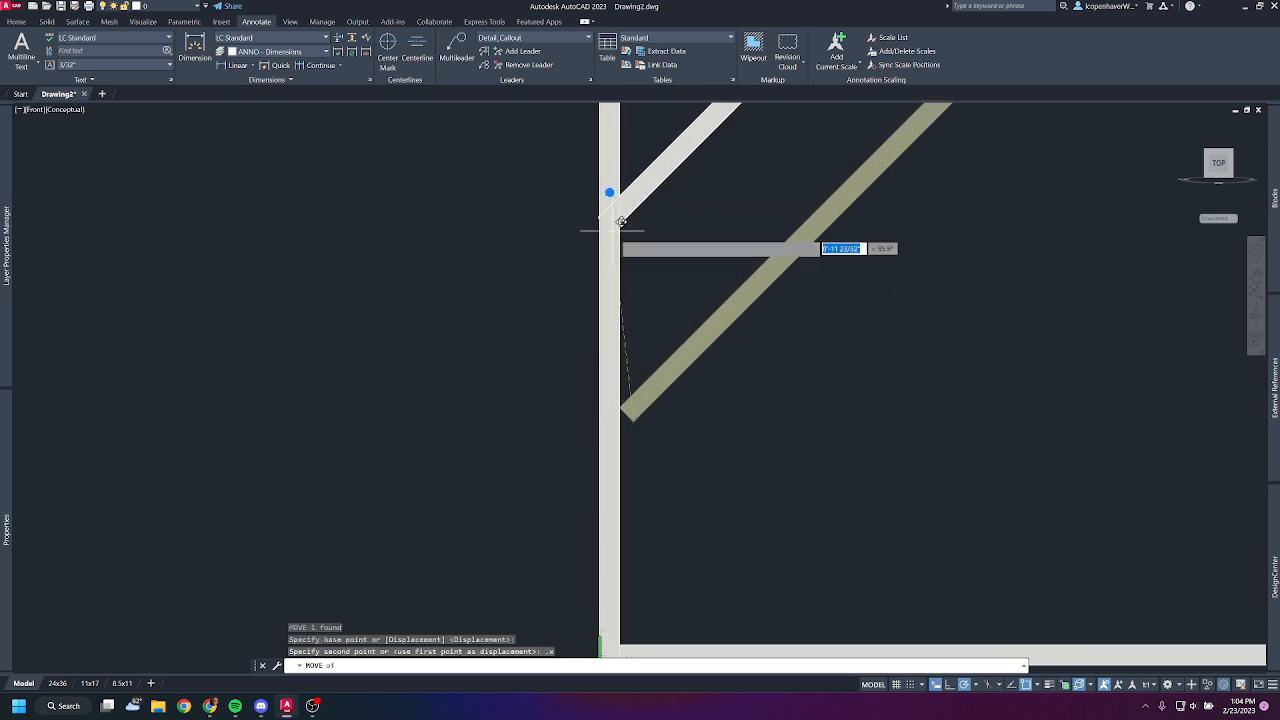
click(628, 183)
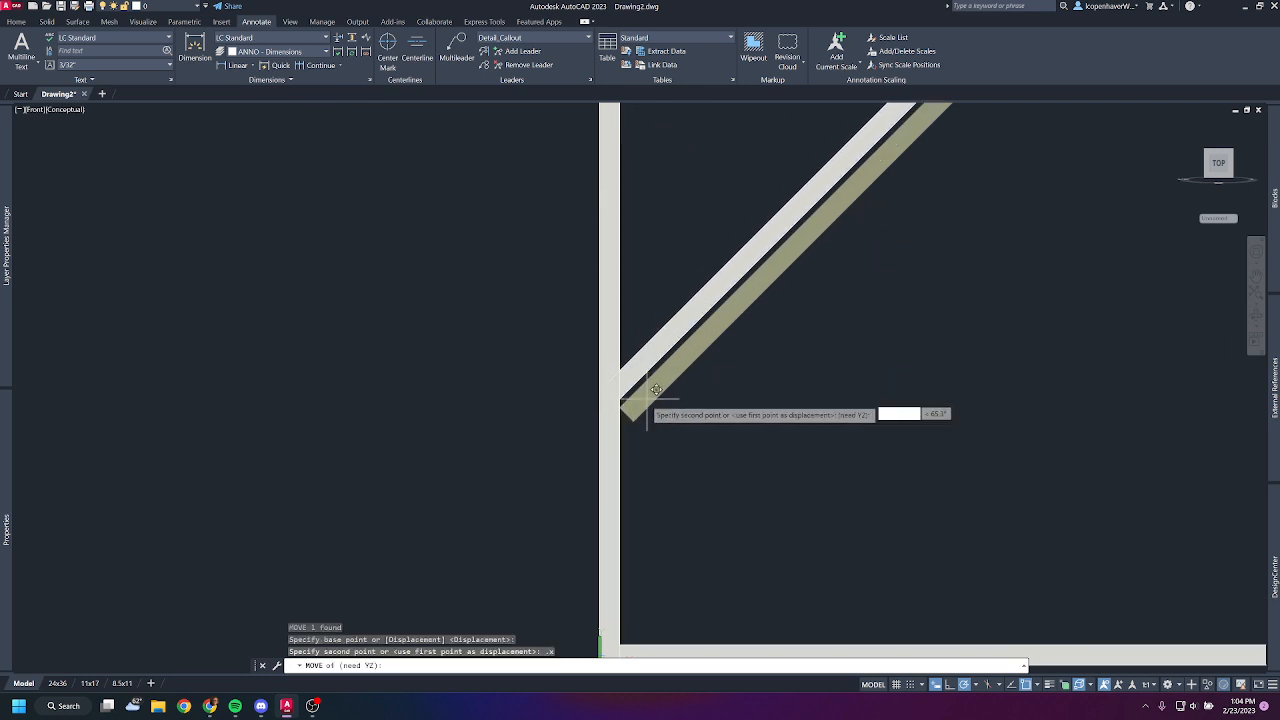
click(633, 421)
scroll(807, 386, down, 5)
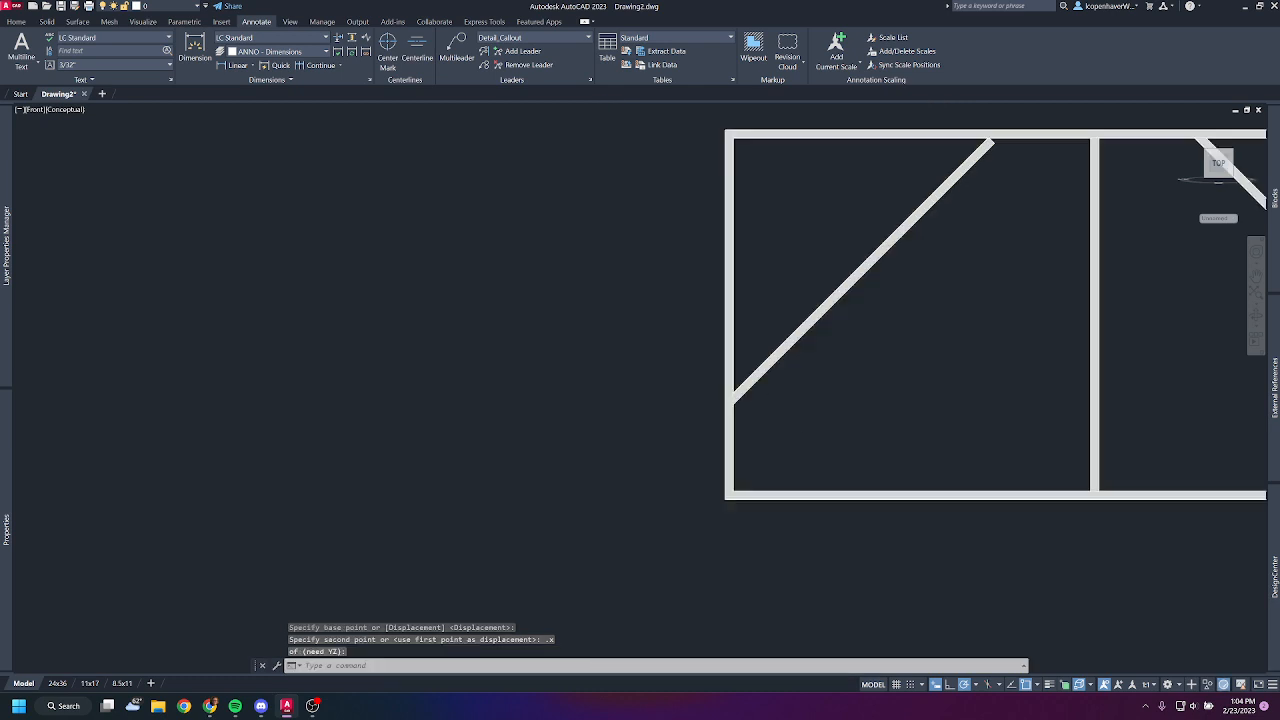
- Raise the brace using the .y filter and @0,0, so its upper end's right corner meets the top member's underside
middle_drag(881, 296, 664, 452)
scroll(724, 370, up, 2)
click(760, 327)
click(714, 310)
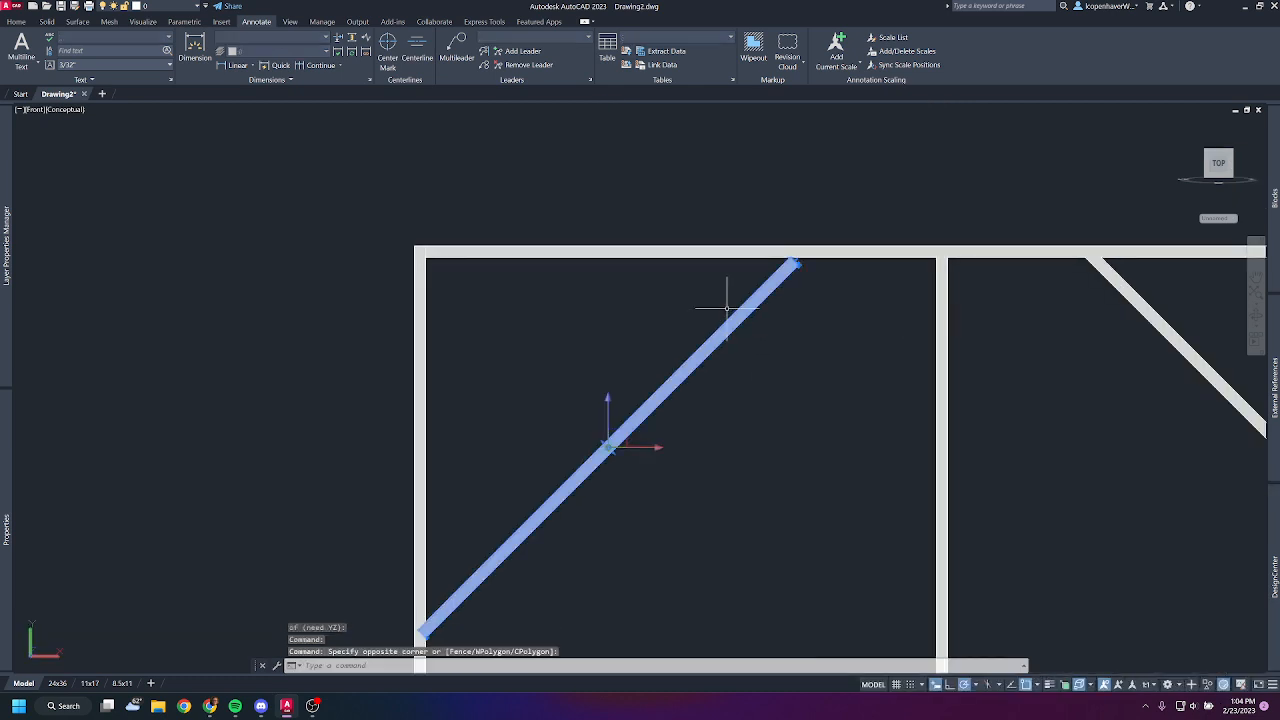
text(m)
key(Return)
scroll(777, 240, up, 2)
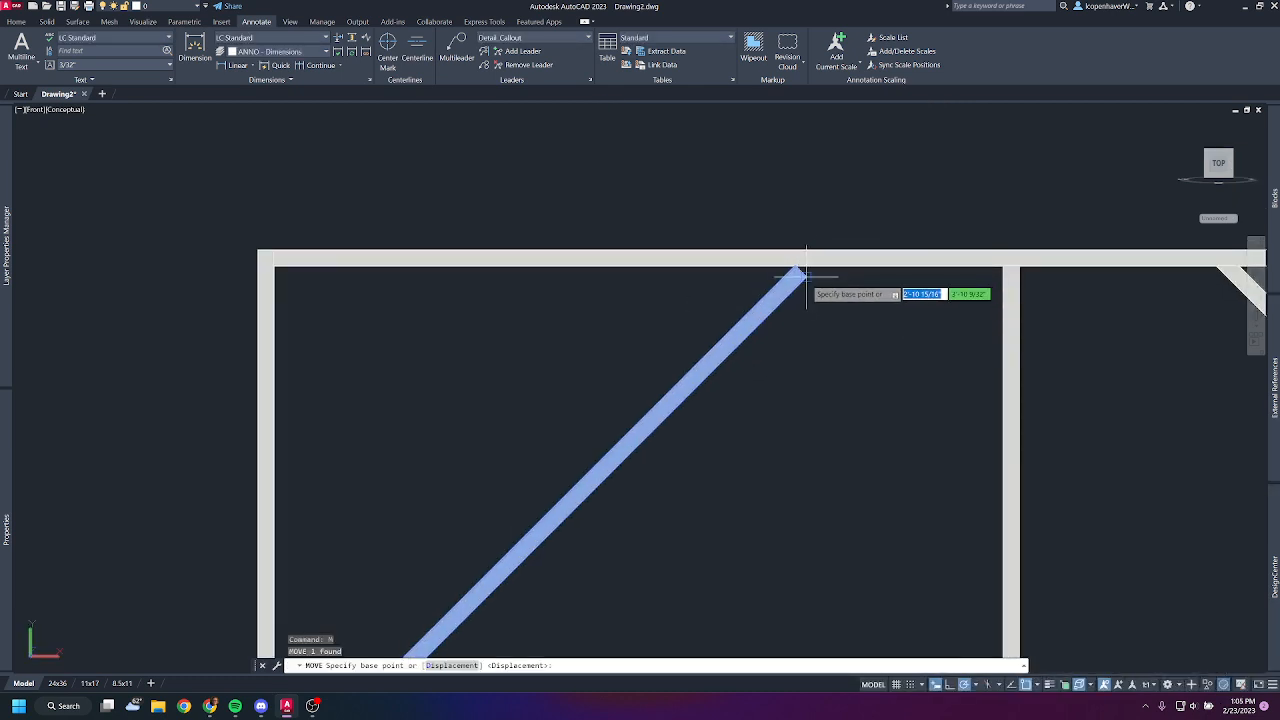
click(808, 269)
text(.y)
key(Return)
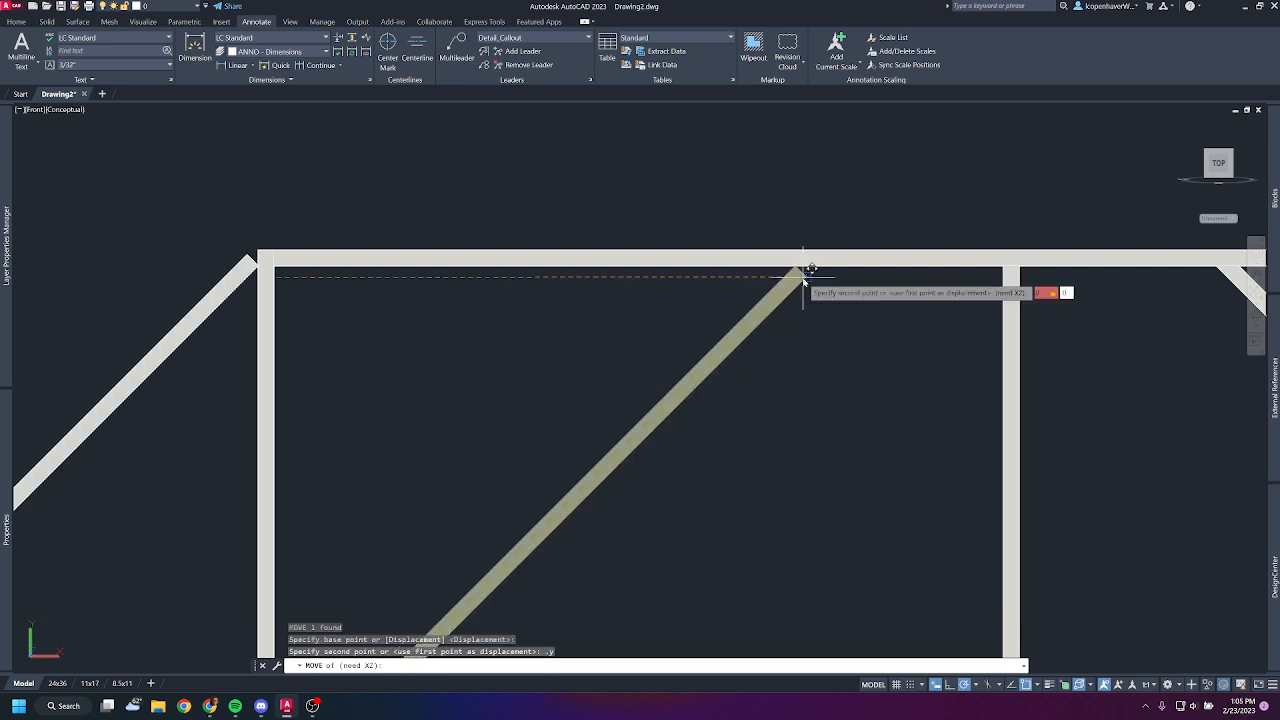
text(@0,0)
key(Return)
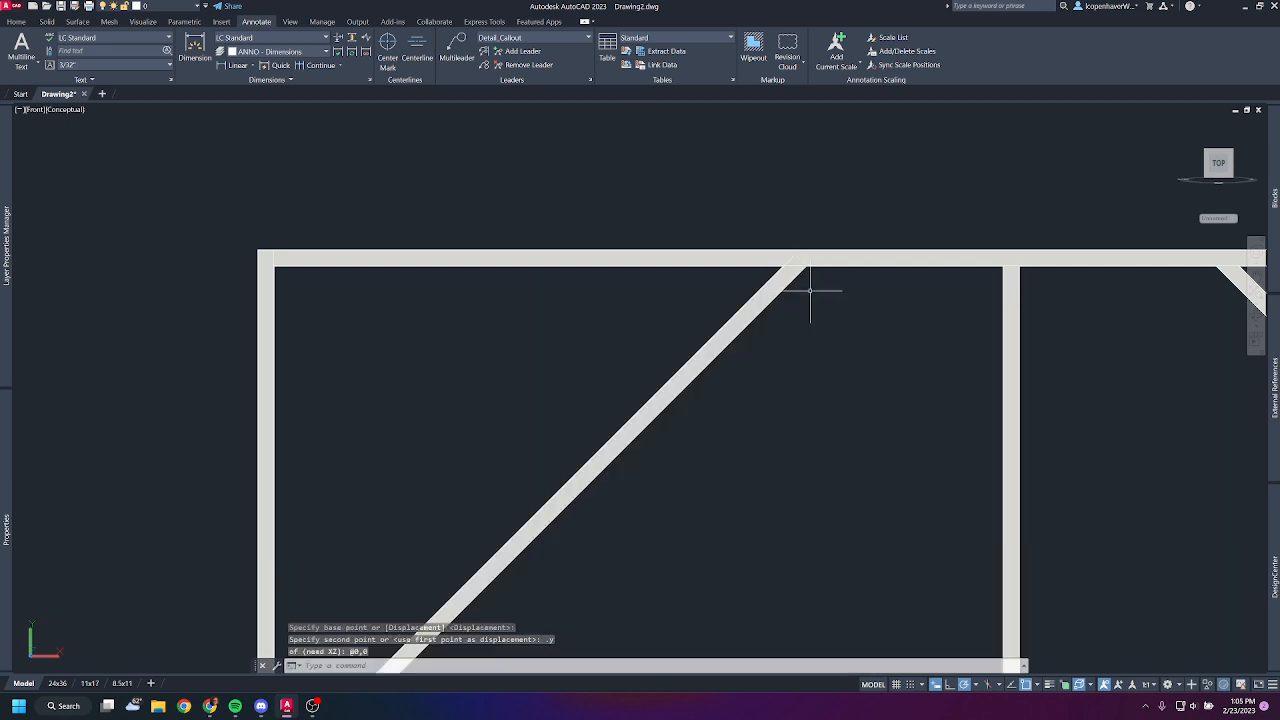
- Slice the left brace along the underside of the top member, keeping both sides
scroll(808, 277, down, 3)
scroll(610, 378, up, 5)
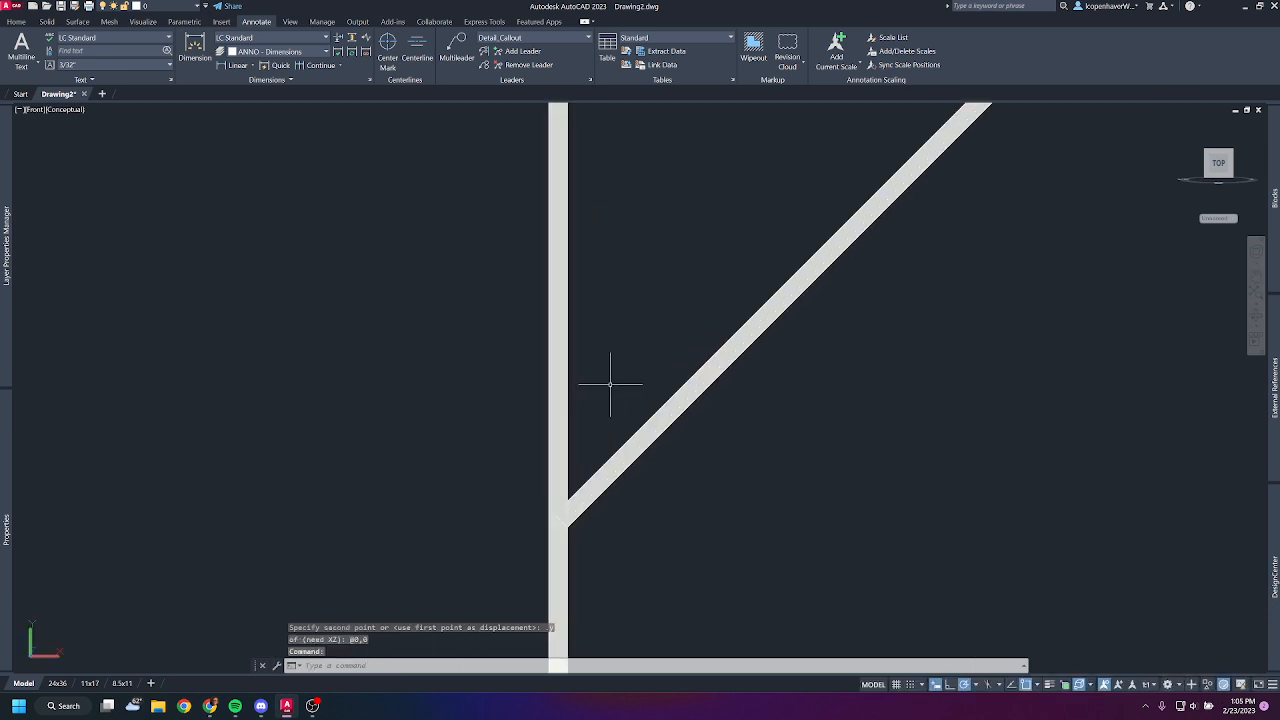
text(slice)
key(Return)
click(829, 309)
click(695, 228)
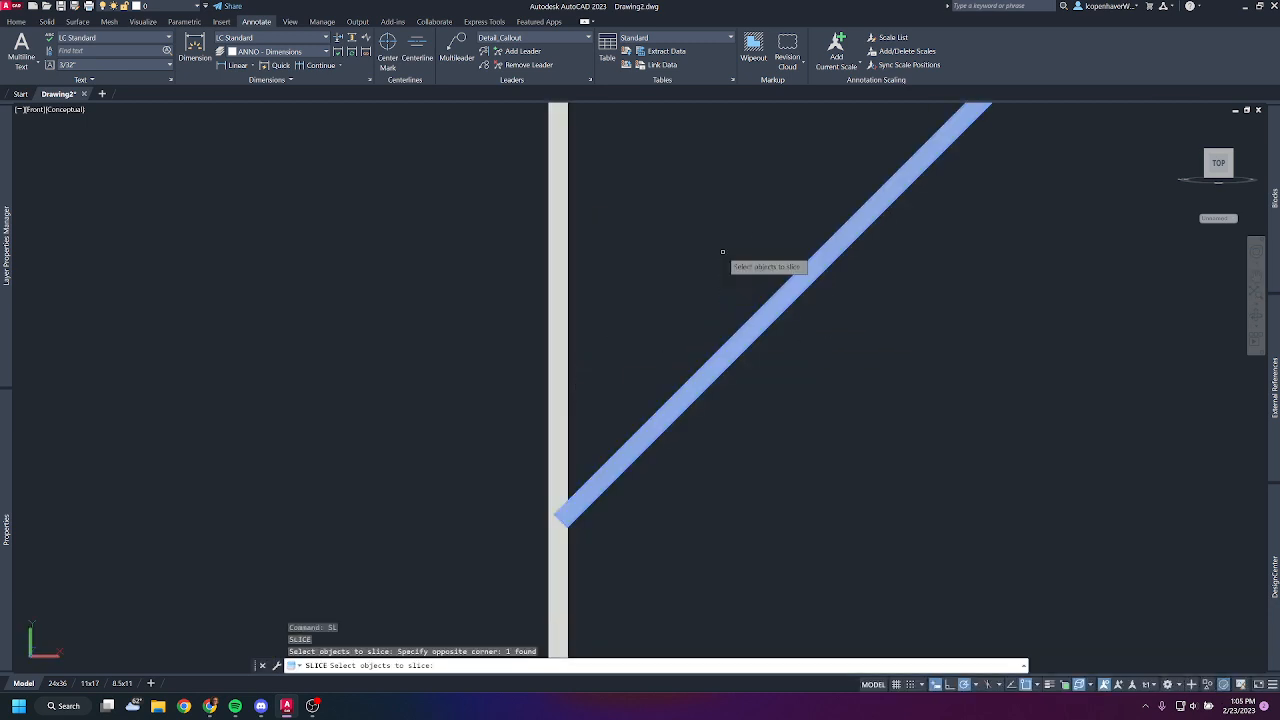
key(Return)
middle_drag(823, 202, 740, 454)
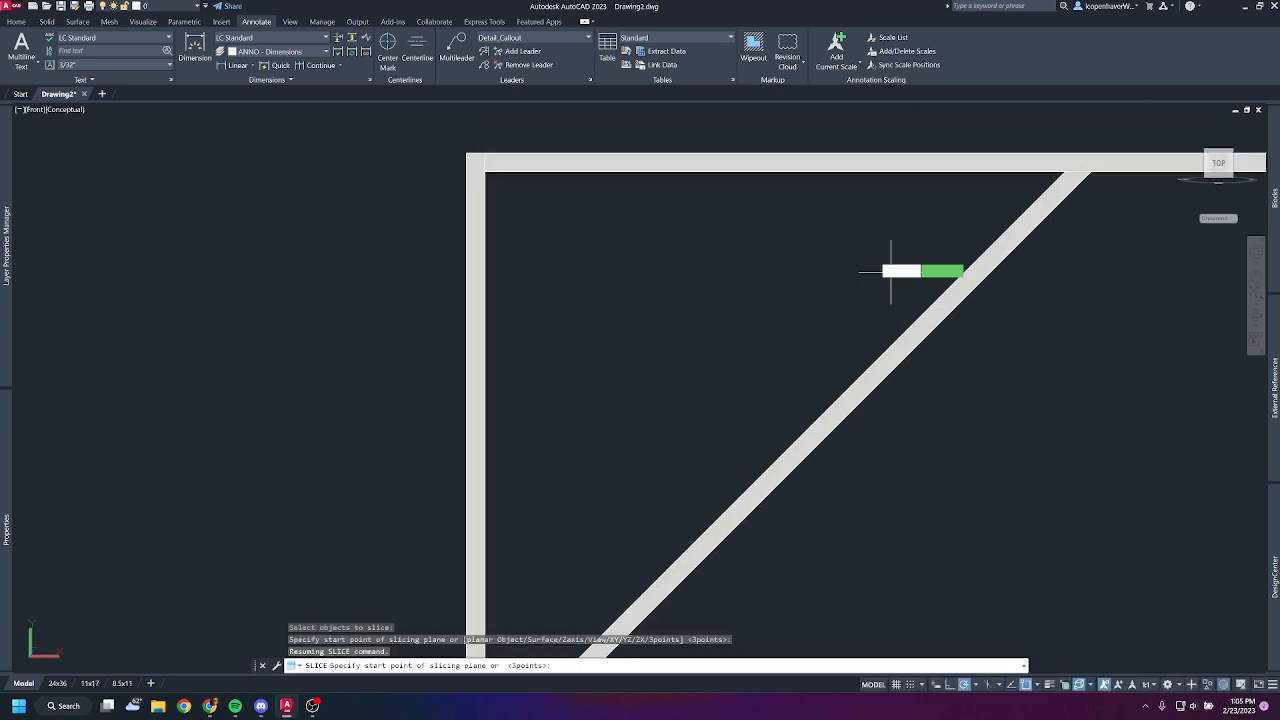
click(484, 170)
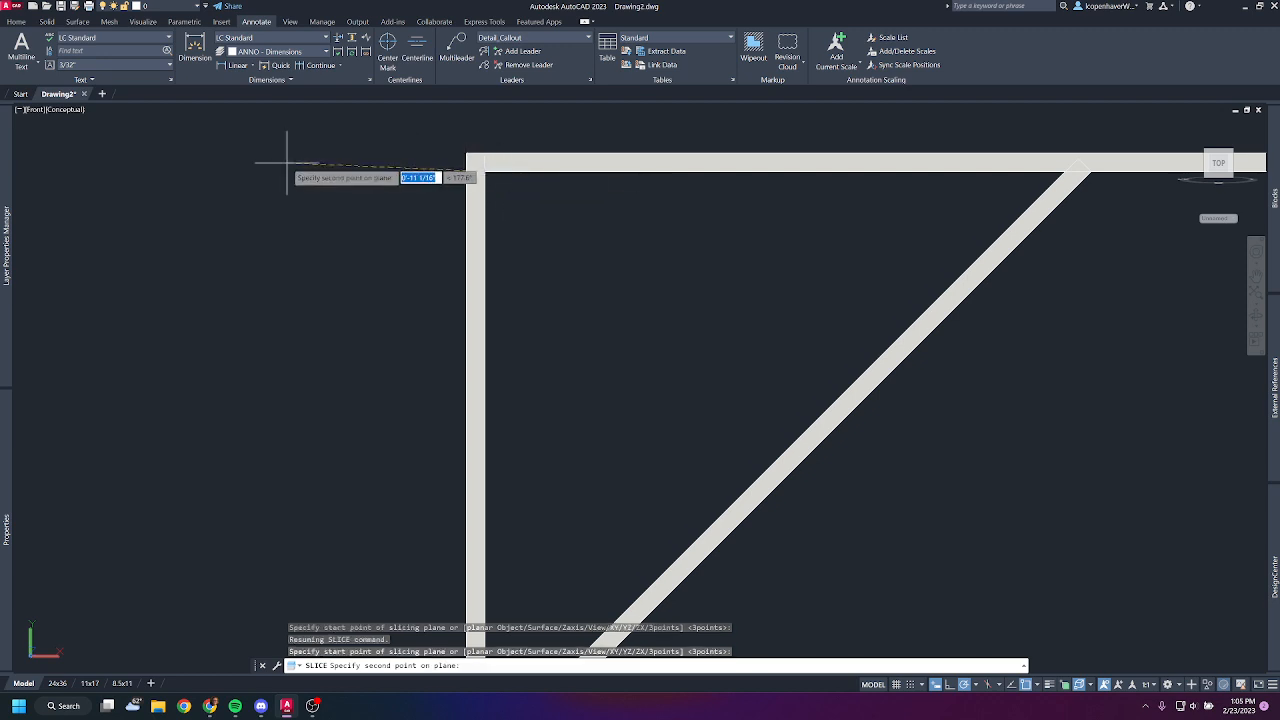
click(269, 170)
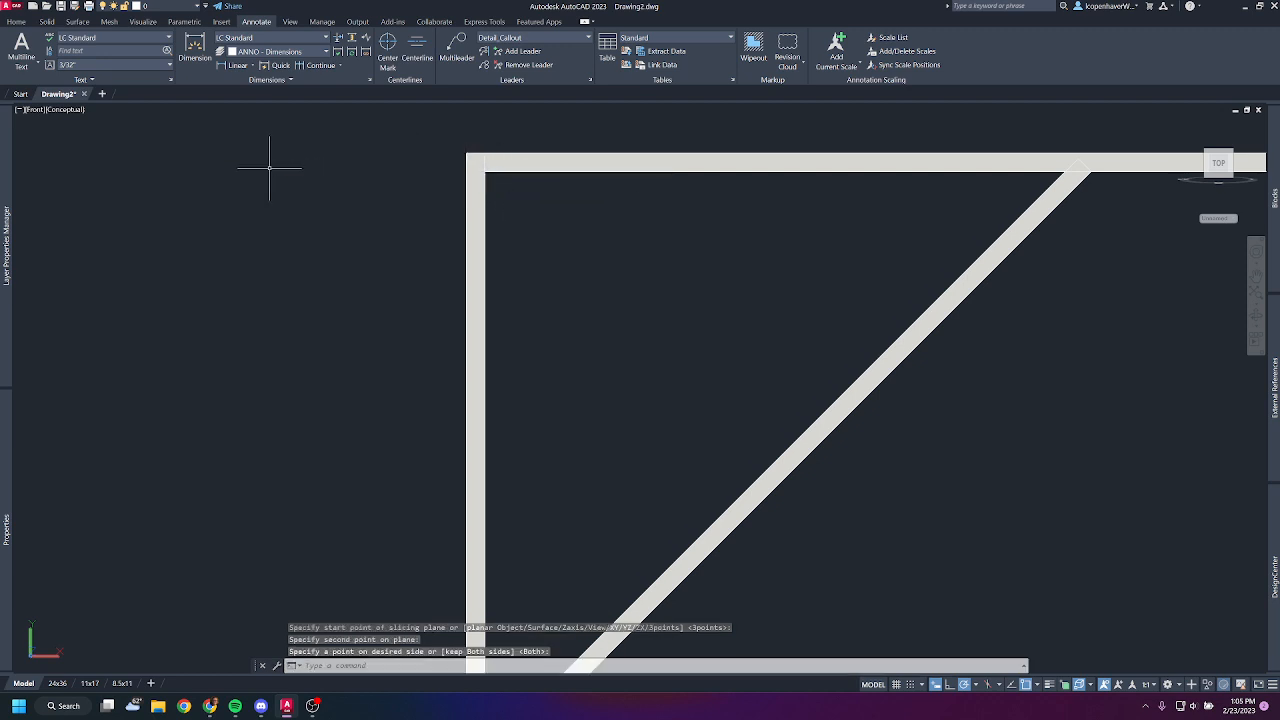
- Delete the sliced-off brace piece inside the top member
middle_drag(872, 250, 466, 300)
click(526, 265)
click(838, 163)
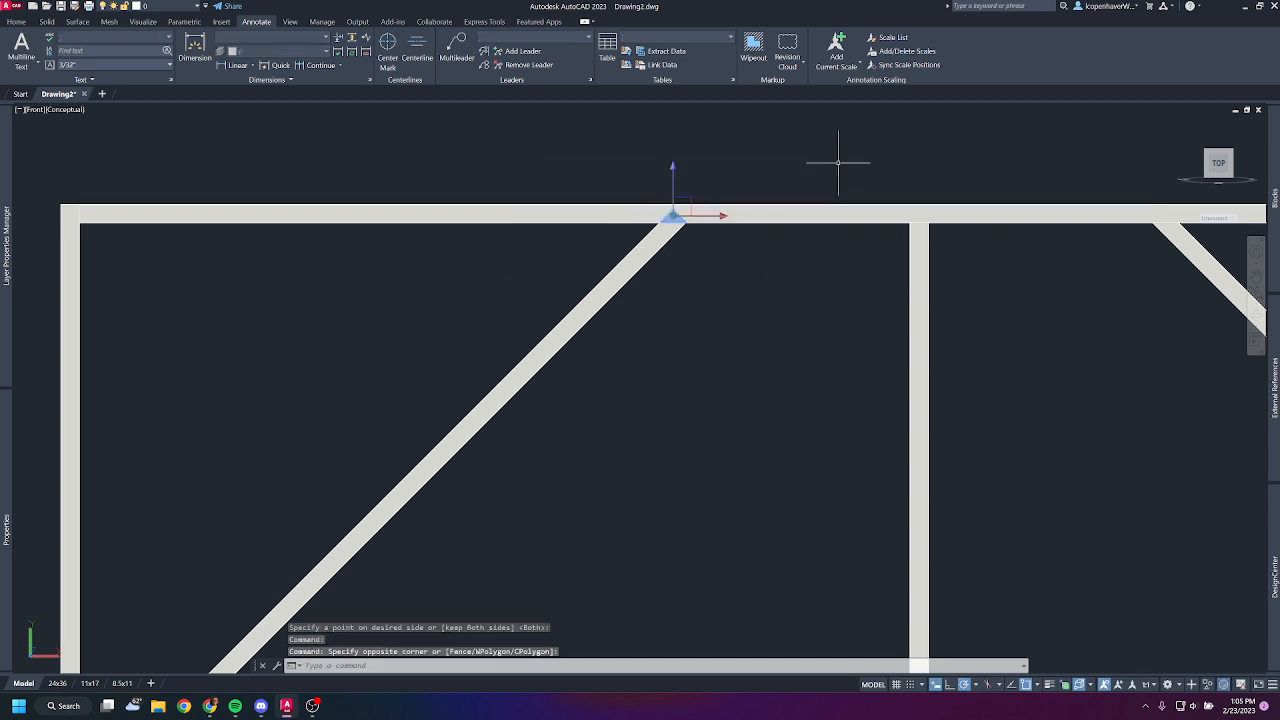
key(Delete)
- Slice the left brace along the inner face of the left post, keeping both sides
scroll(645, 310, down, 4)
middle_drag(494, 422, 702, 252)
scroll(633, 293, up, 3)
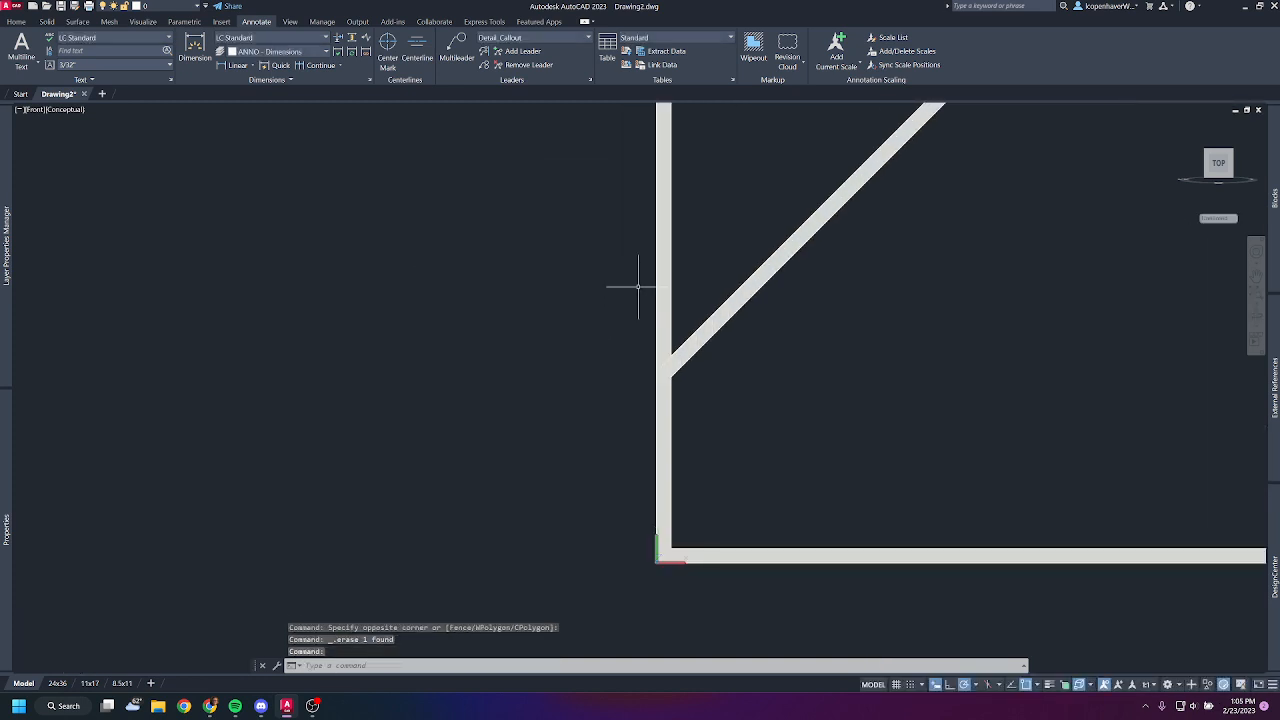
text(SL)
key(Return)
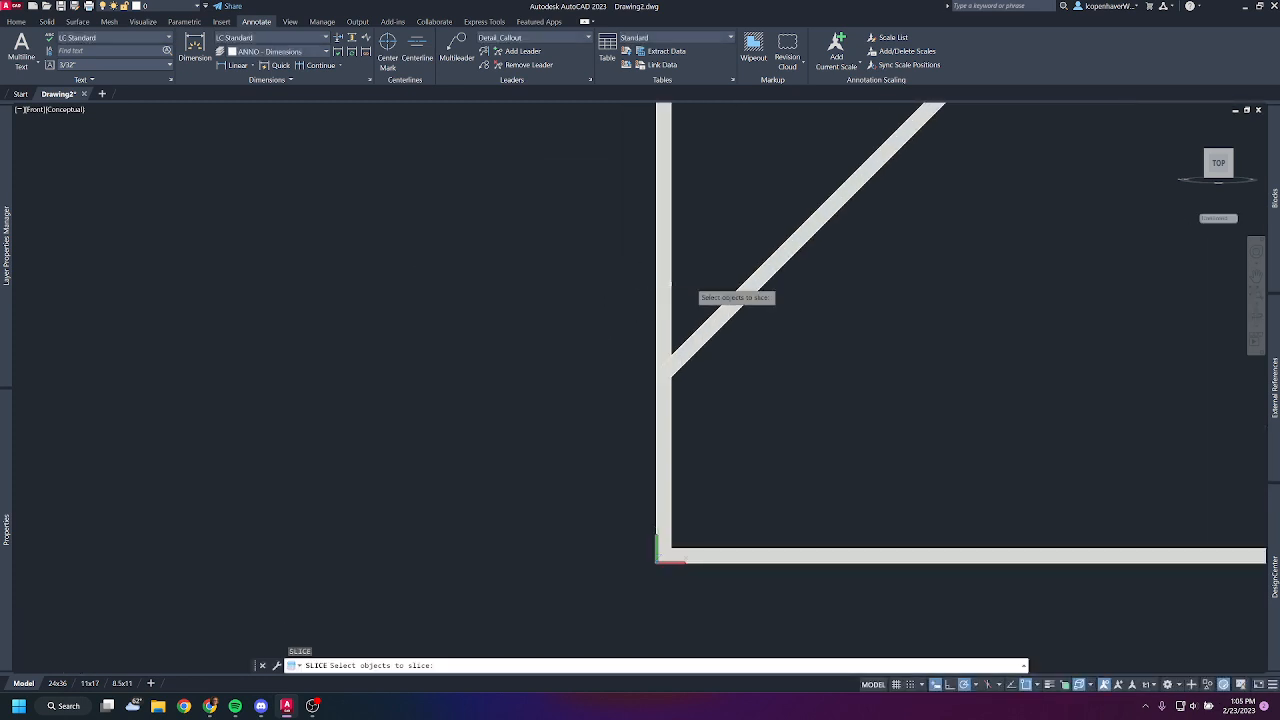
click(768, 268)
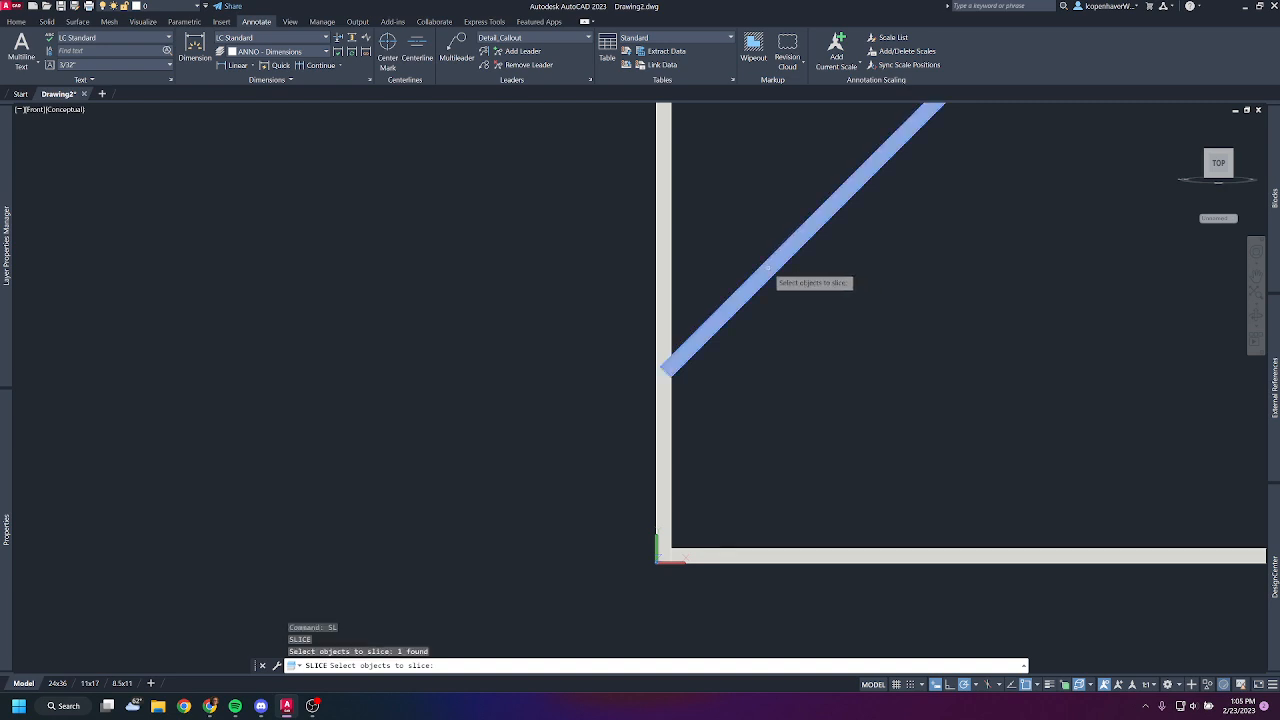
key(Return)
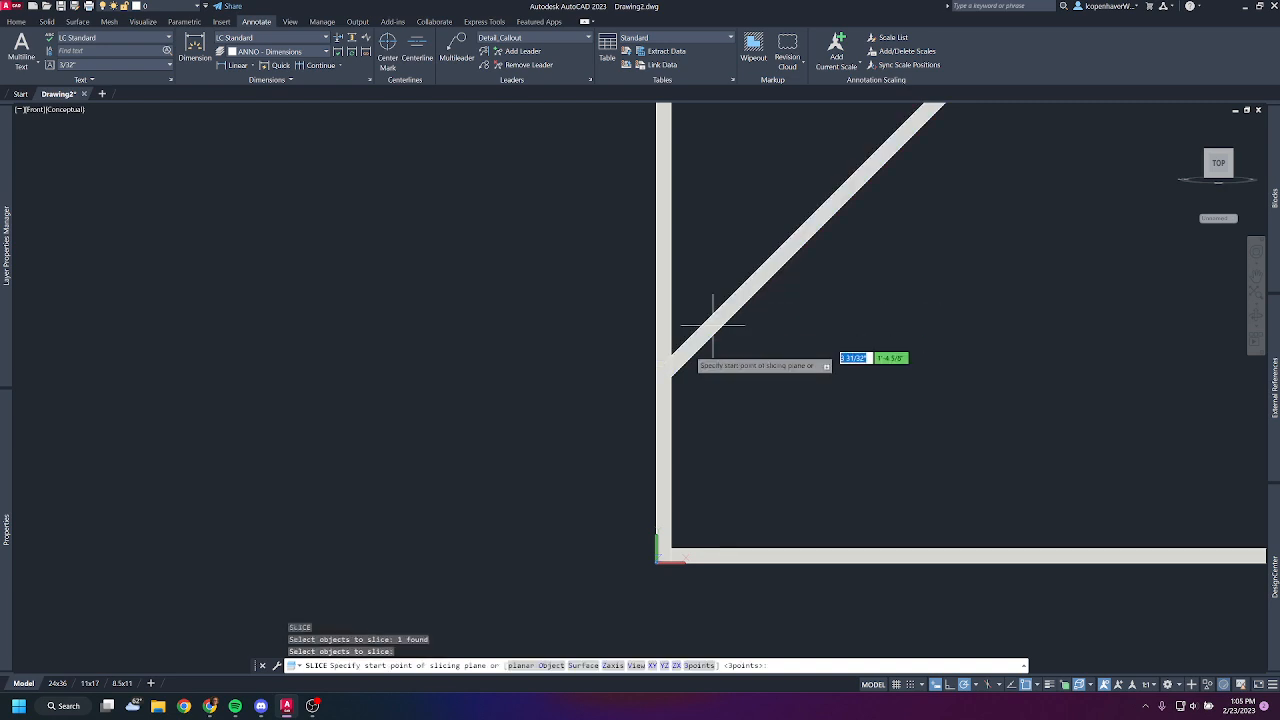
click(664, 556)
middle_drag(651, 217, 654, 505)
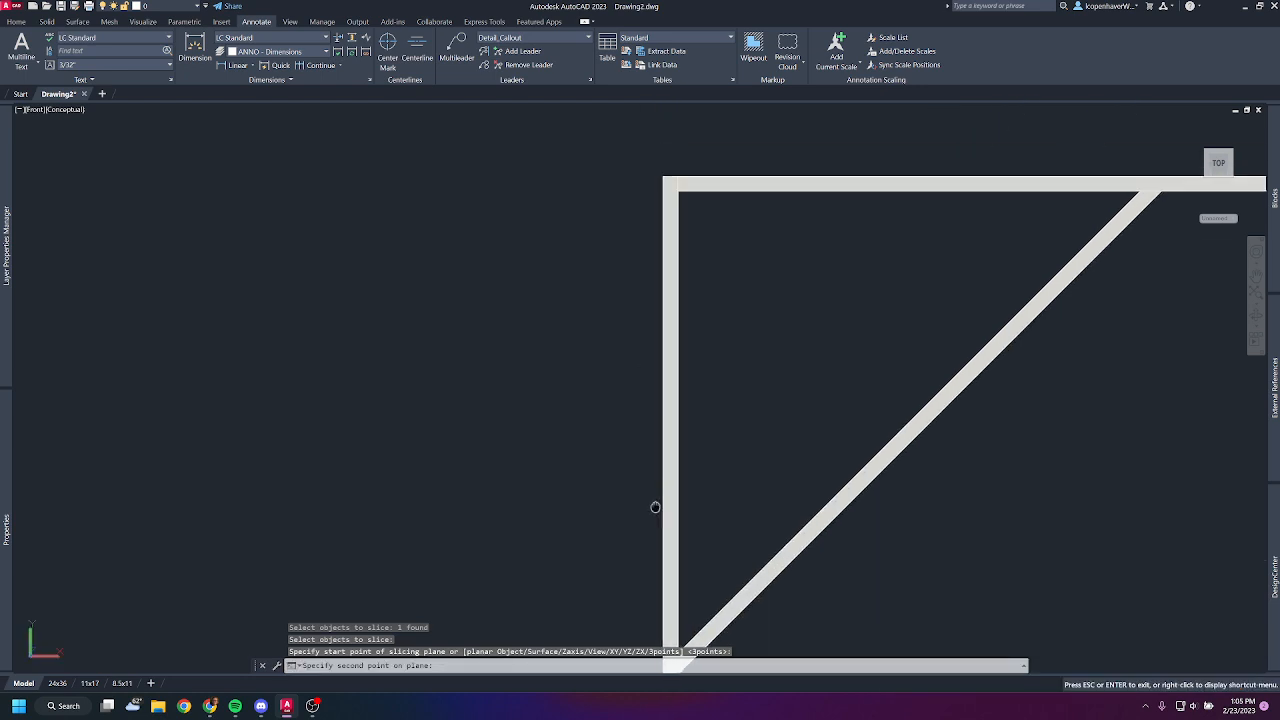
click(677, 186)
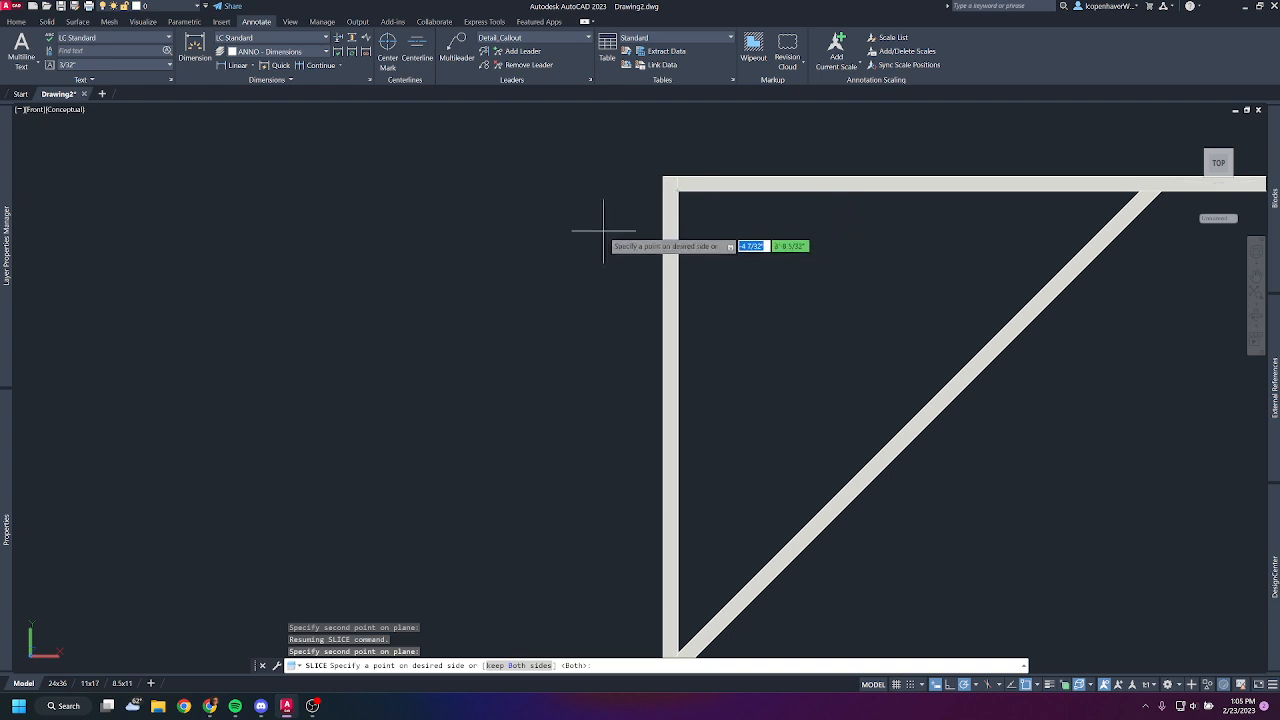
scroll(945, 418, down, 2)
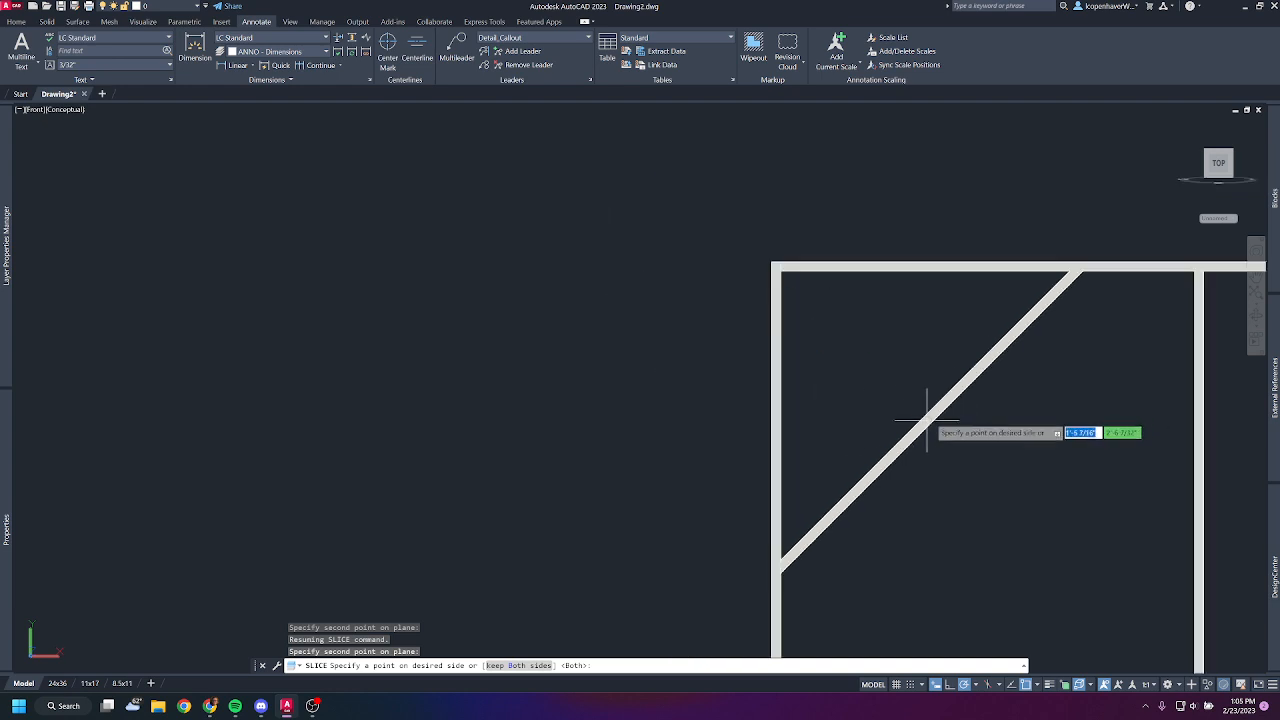
key(Return)
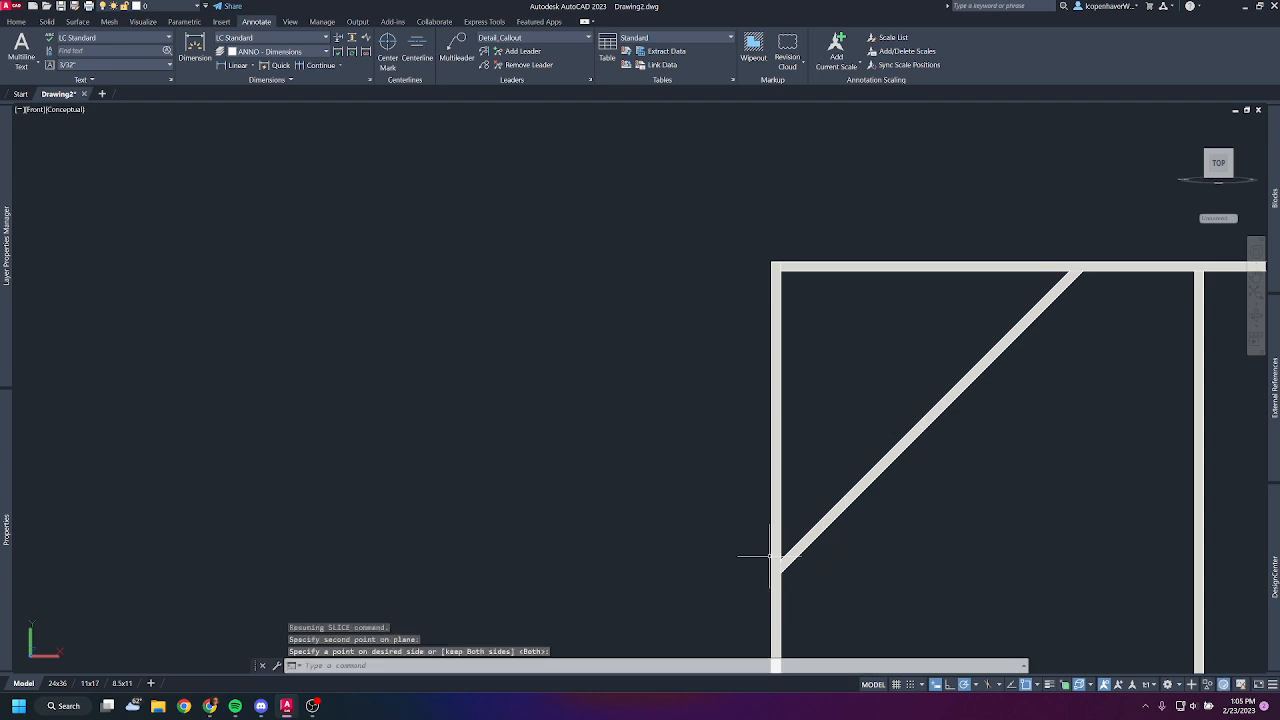
mouse_move(634, 545)
middle_down()
mouse_move(220, 454)
mouse_move(109, 461)
middle_up()
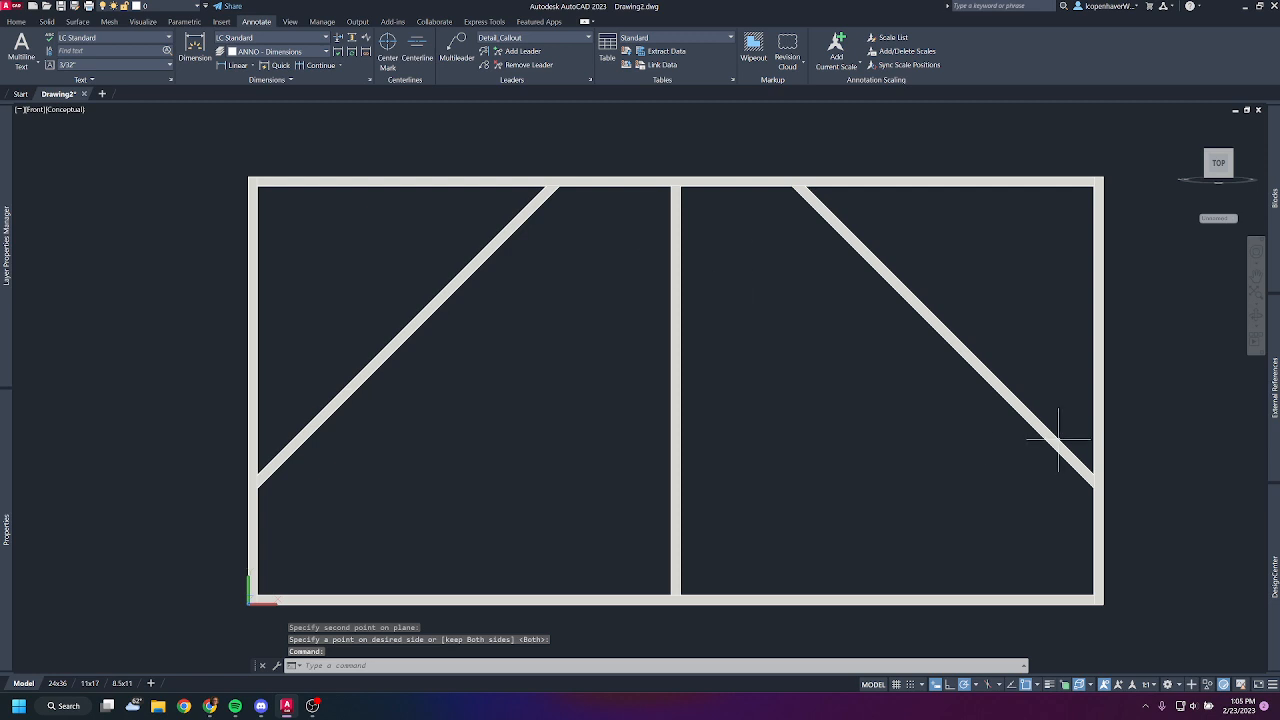